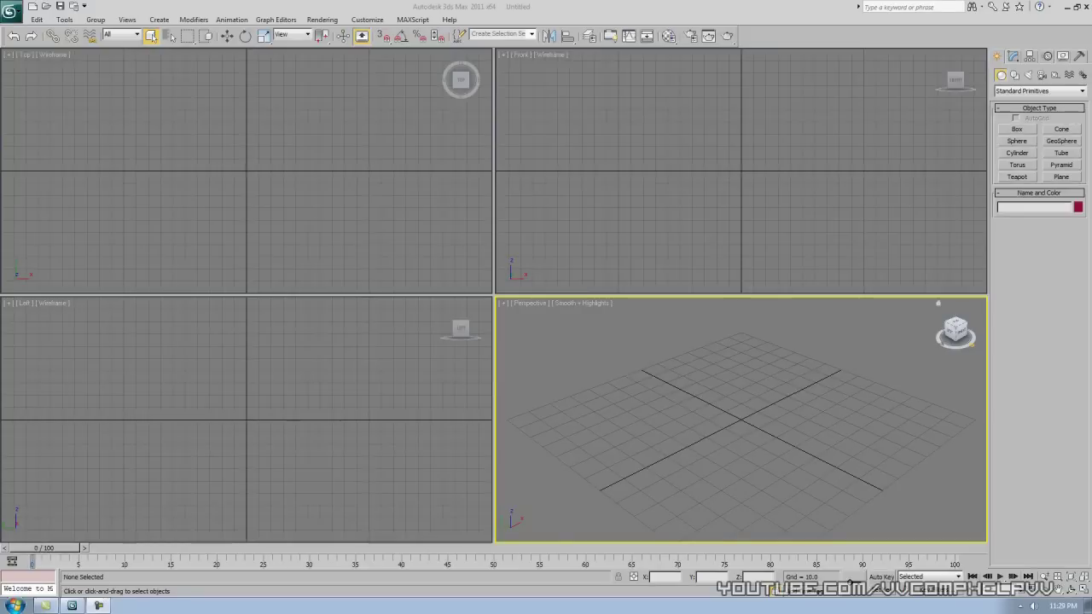
# Create a box about 92 long, 156 wide and 49 high and show the Perspective view maximized.
pyautogui.click(1015, 129)
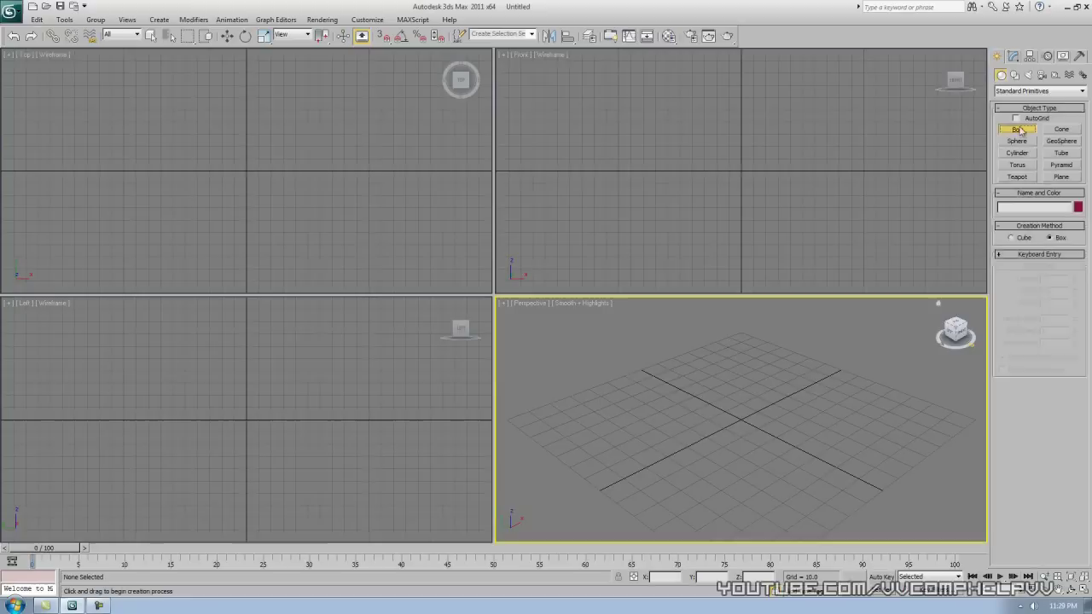
pyautogui.moveTo(151, 116); pyautogui.dragTo(342, 228)
pyautogui.click(337, 167)
pyautogui.rightClick(709, 416)
pyautogui.hotkey('alt', 'w')
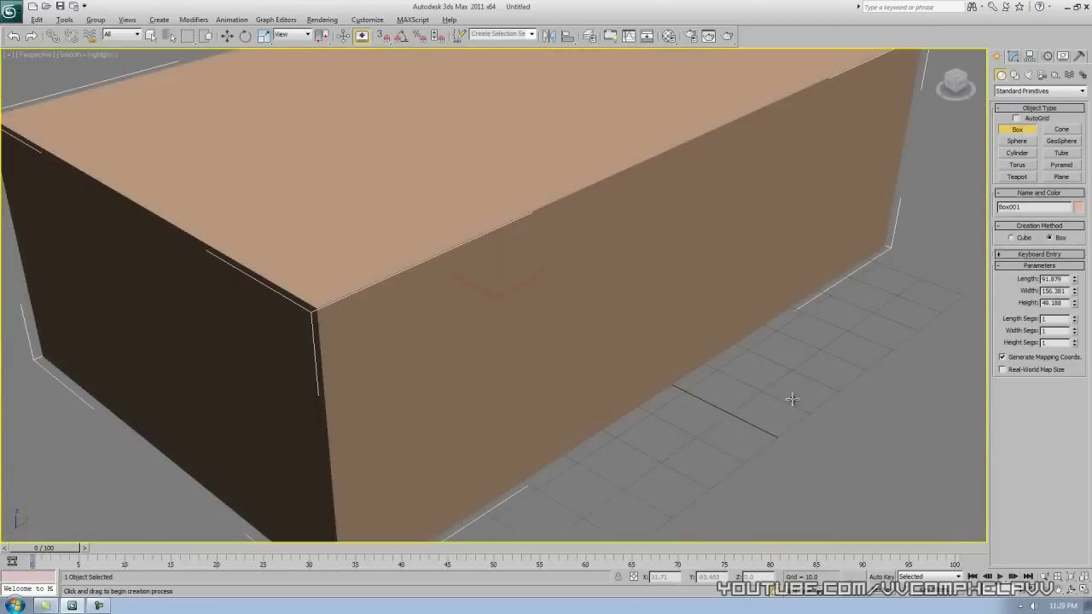
# Reduce the box to a length of 84.529, a width of 103.211 and a height of 37.875.
pyautogui.scroll(-3, 788, 463)
pyautogui.keyDown('alt'); pyautogui.moveTo(758, 384); pyautogui.dragTo(743, 364, button='middle'); pyautogui.keyUp('alt')
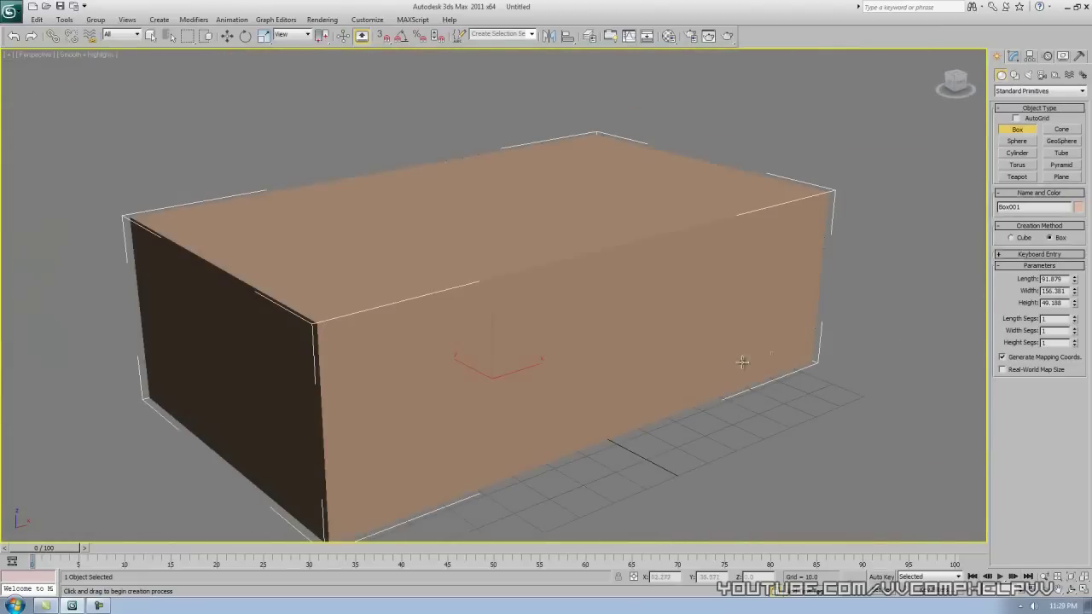
pyautogui.moveTo(1075, 281); pyautogui.dragTo(1075, 317)
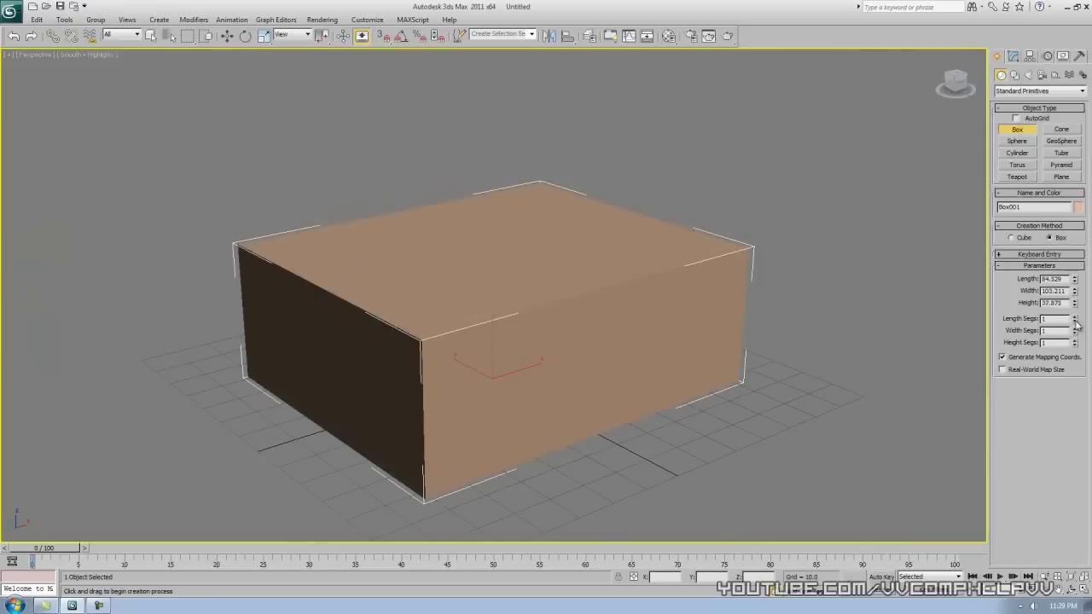
pyautogui.moveTo(1071, 255); pyautogui.dragTo(1075, 303)
pyautogui.press('F4')
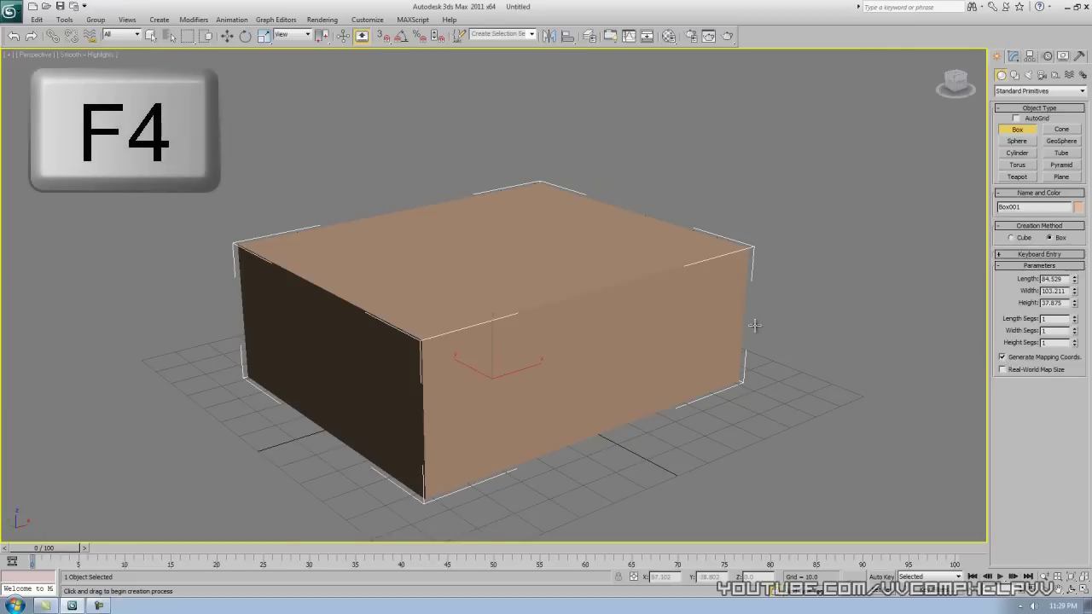
pyautogui.moveTo(1074, 319); pyautogui.dragTo(1087, 286)
pyautogui.rightClick(1086, 287)
pyautogui.hotkey('alt', 'w')
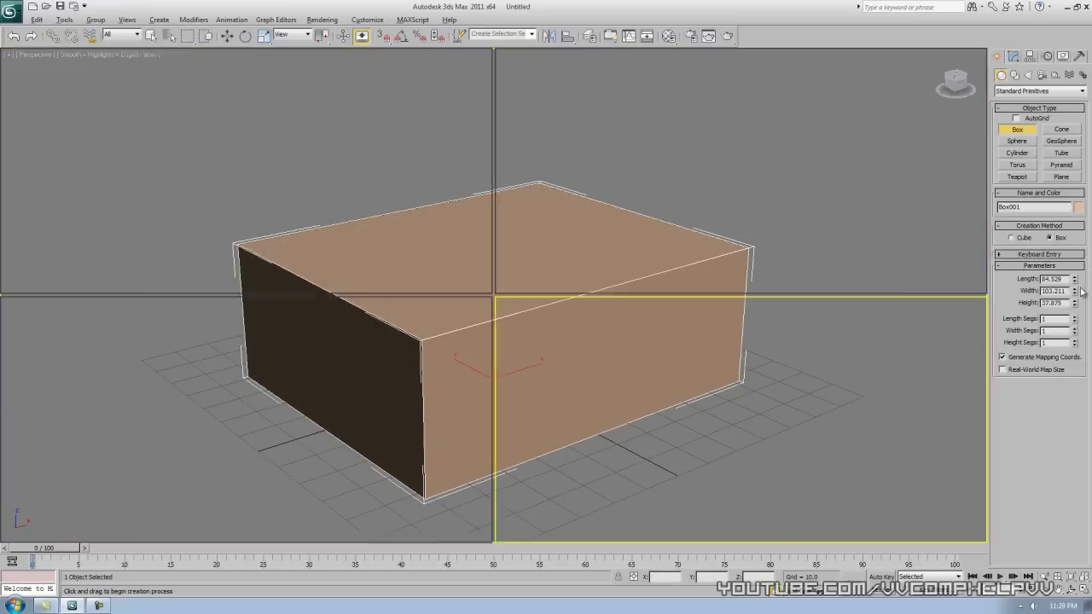
pyautogui.press('F4')
pyautogui.moveTo(1077, 321); pyautogui.dragTo(1077, 280)
pyautogui.rightClick(1077, 280)
pyautogui.rightClick(729, 117)
pyautogui.press('t')
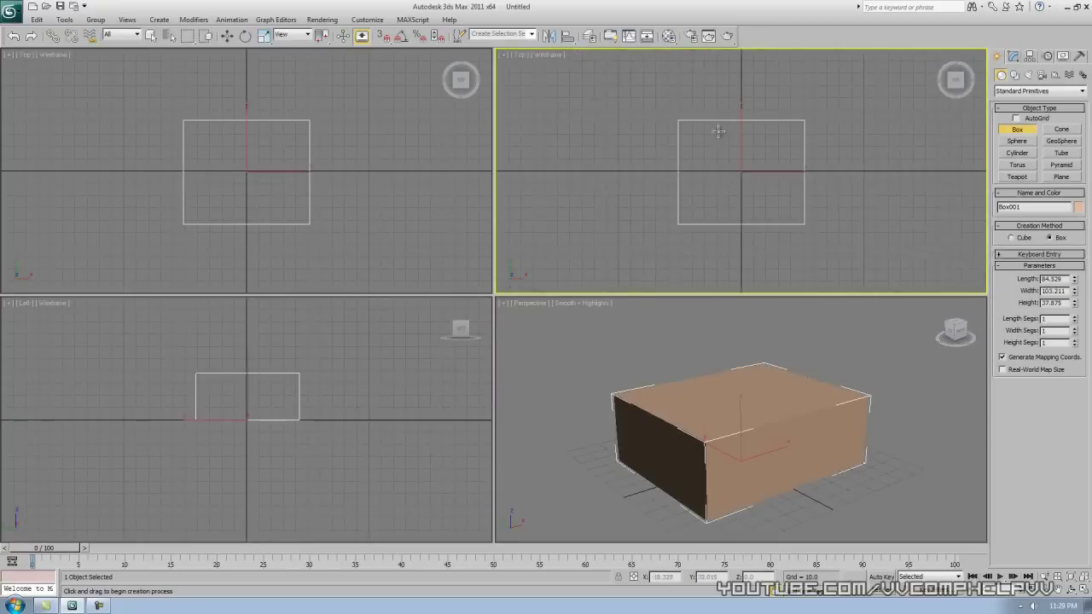
pyautogui.press('f')
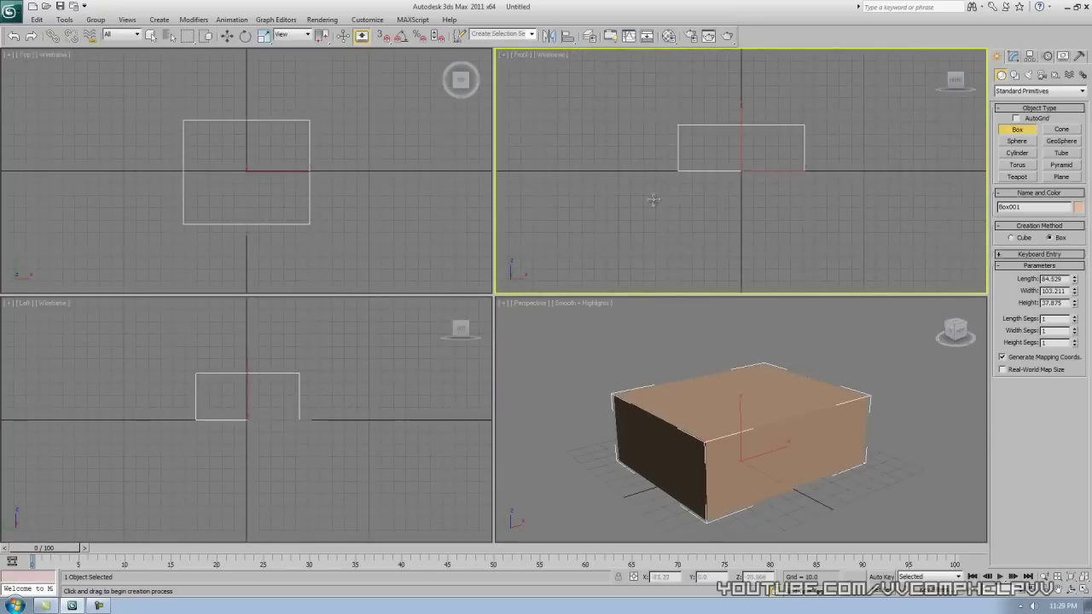
# Divide the box into 6 length, 6 width and 3 height segments and display edged faces in the Perspective view.
pyautogui.moveTo(1075, 320); pyautogui.dragTo(1087, 284)
pyautogui.moveTo(1076, 333); pyautogui.dragTo(1078, 300)
pyautogui.moveTo(1074, 346); pyautogui.dragTo(1075, 329)
pyautogui.click(756, 386)
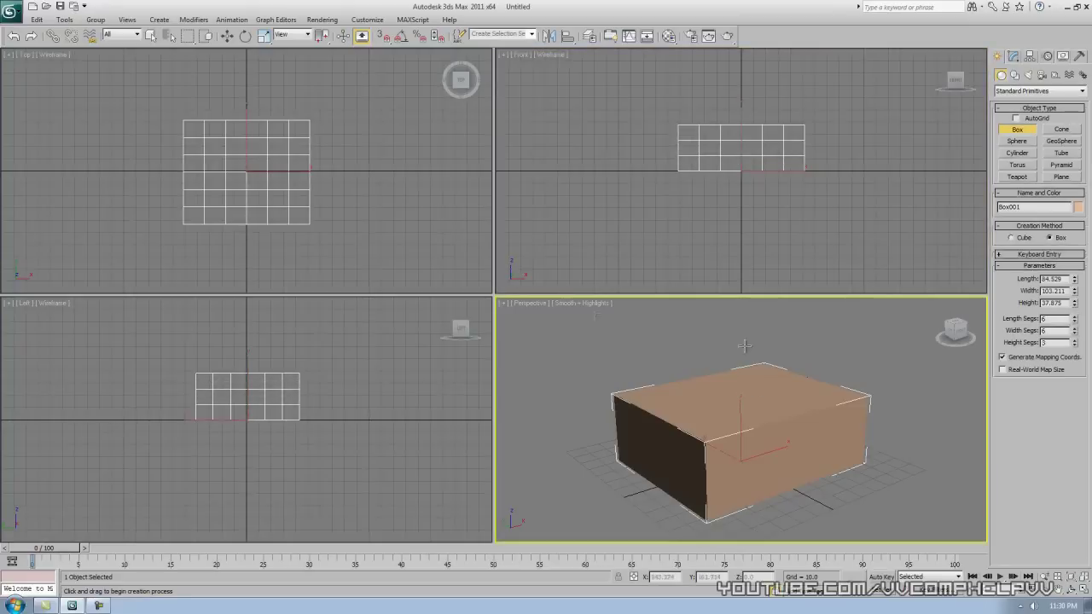
pyautogui.press('F4')
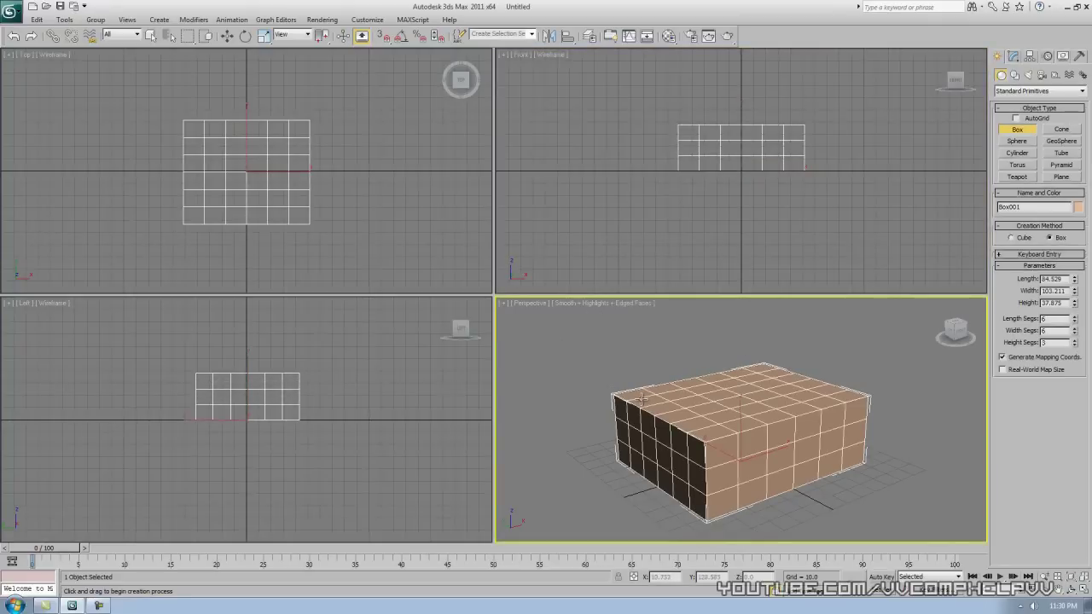
# Change the box to 4 width segments and 4 height segments, keeping 6 length segments.
pyautogui.moveTo(1074, 331)
pyautogui.mouseDown()
pyautogui.moveTo(1074, 347)
pyautogui.moveTo(1076, 317)
pyautogui.mouseUp()
pyautogui.click(1074, 341)
pyautogui.click(1076, 317)
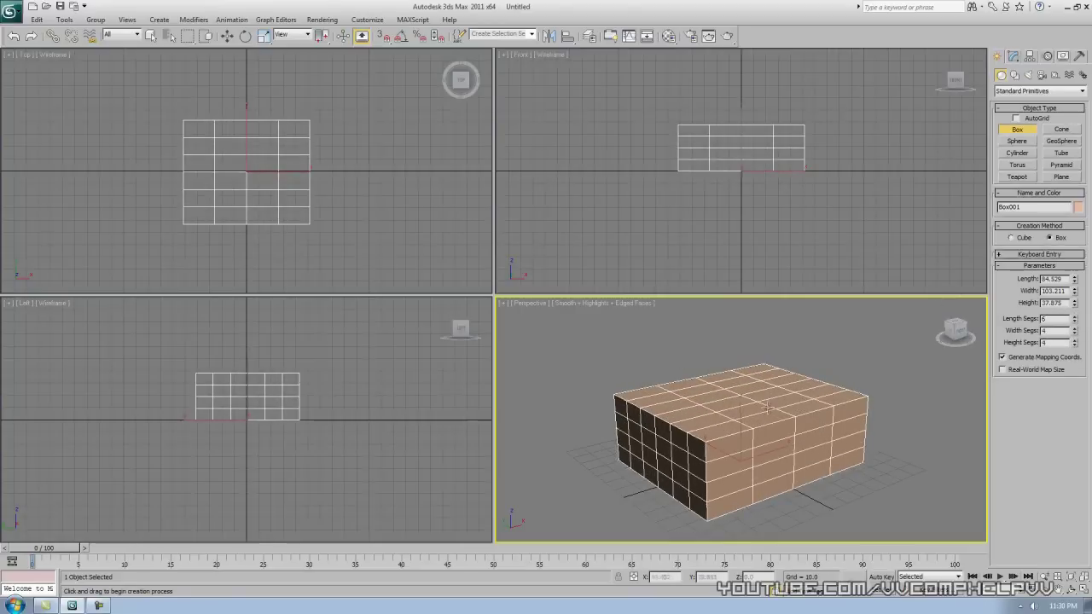
# Set the box's segments to 4 along the length, 6 along the width and 6 along the height, and end box creation.
pyautogui.moveTo(791, 390); pyautogui.dragTo(803, 361, button='middle')
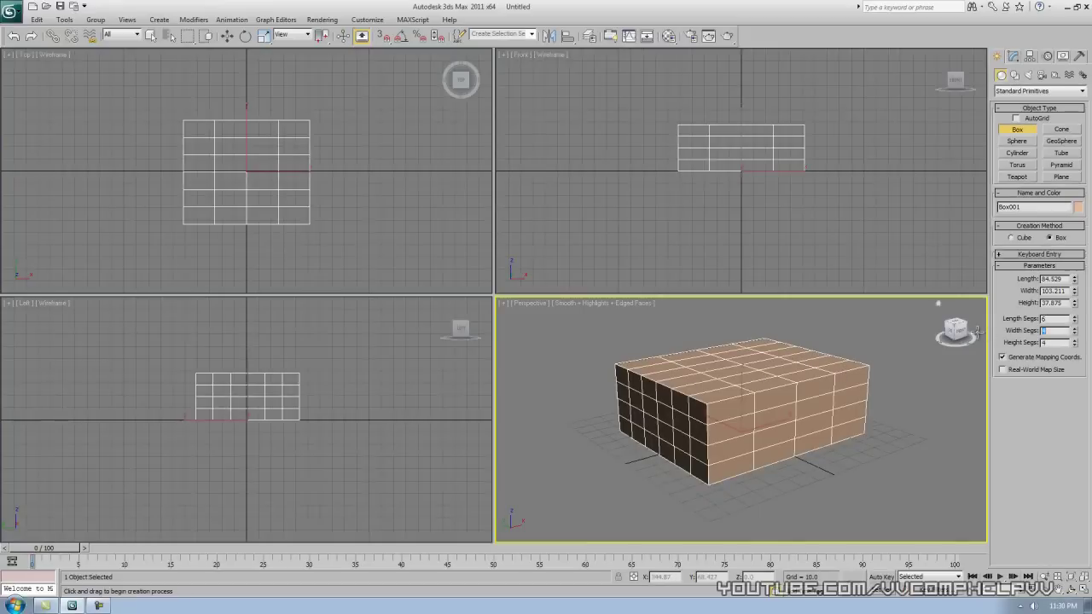
pyautogui.write('6')
pyautogui.press('Tab')
pyautogui.write('6')
pyautogui.moveTo(1048, 319); pyautogui.dragTo(983, 321)
pyautogui.write('4')
pyautogui.press('Return')
pyautogui.rightClick(865, 395)
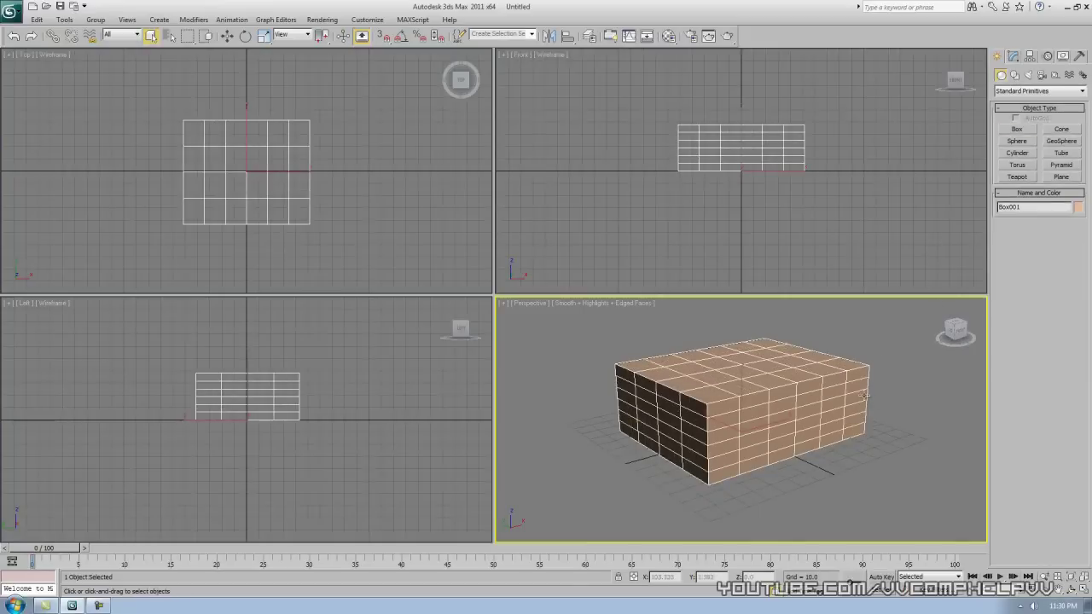
# Maximize the Perspective view and apply an Edit Mesh modifier to the box.
pyautogui.hotkey('alt', 'w')
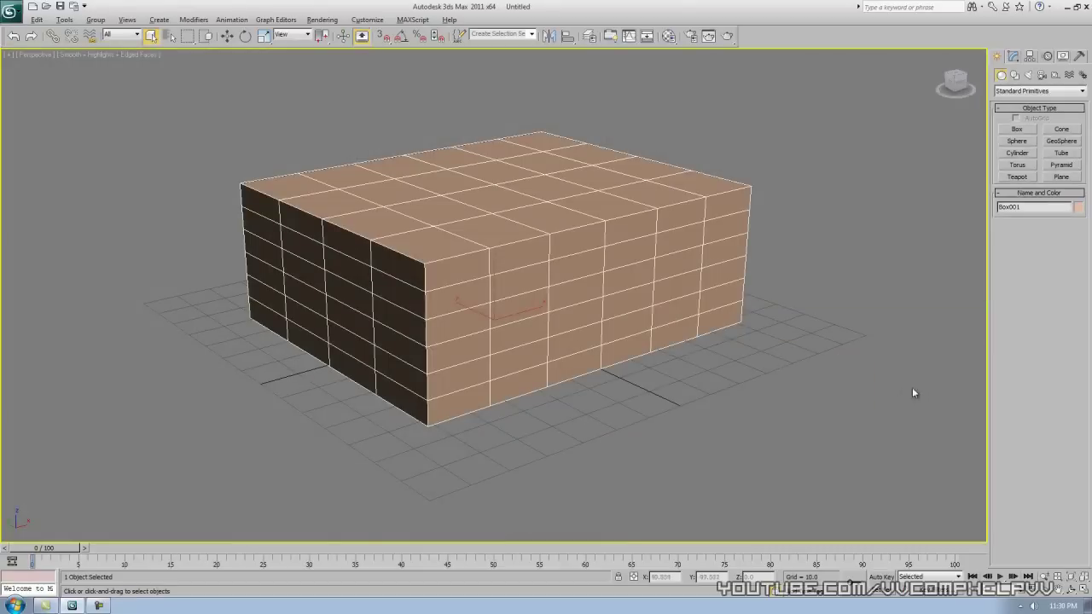
pyautogui.moveTo(913, 392); pyautogui.dragTo(786, 335, button='middle')
pyautogui.moveTo(700, 330)
pyautogui.keyDown('alt'); pyautogui.mouseDown(button='middle')
pyautogui.moveTo(696, 256)
pyautogui.moveTo(691, 384)
pyautogui.moveTo(681, 211)
pyautogui.moveTo(693, 338)
pyautogui.mouseUp(button='middle'); pyautogui.keyUp('alt')
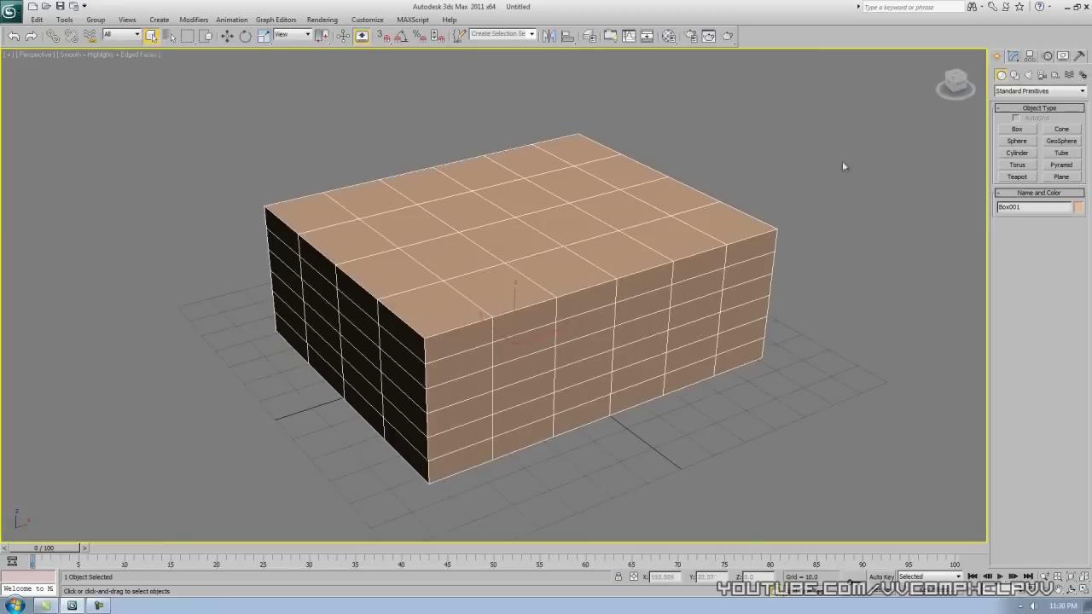
pyautogui.click(1011, 57)
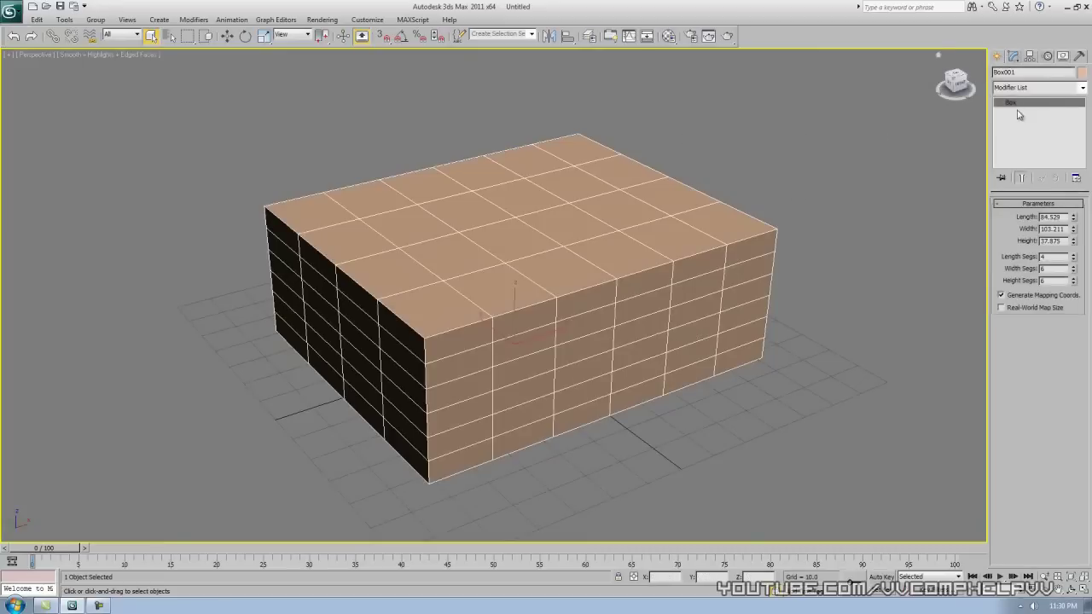
pyautogui.keyDown('alt'); pyautogui.moveTo(734, 204); pyautogui.dragTo(765, 239, button='middle'); pyautogui.keyUp('alt')
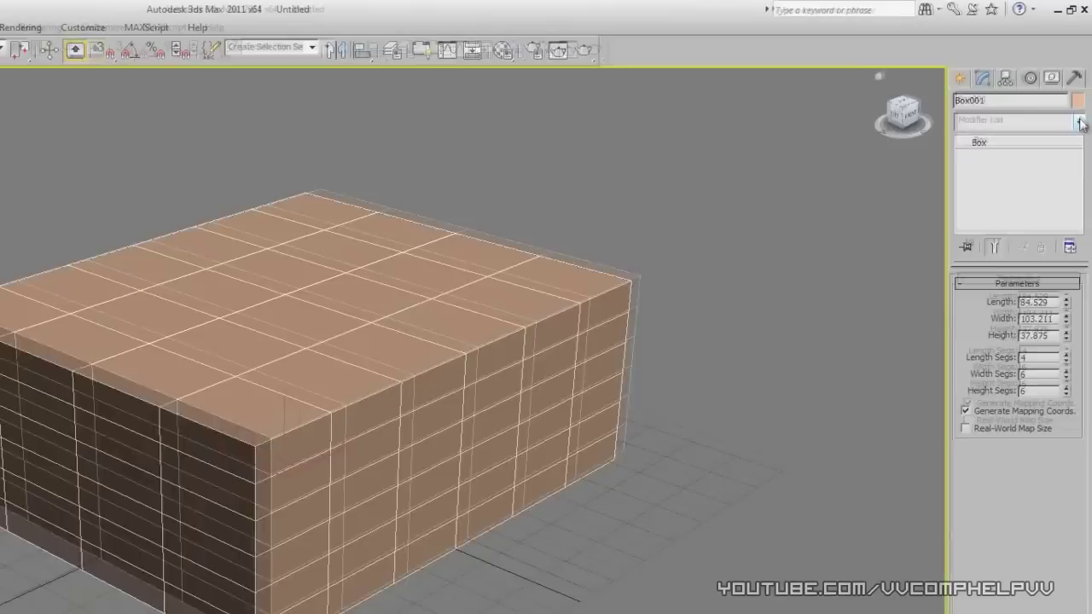
pyautogui.click(1079, 123)
pyautogui.scroll(-2, 1030, 295)
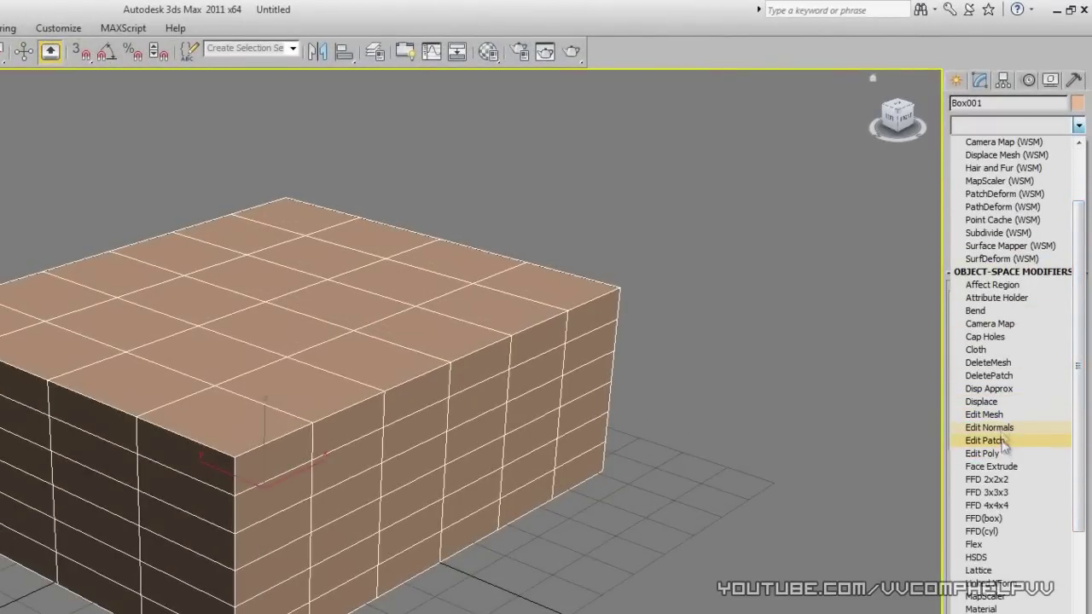
pyautogui.click(985, 414)
# Return to the base Box level beneath Edit Mesh and set the length to 64.242, width to 74.312 and height to 28.027.
pyautogui.keyDown('alt'); pyautogui.moveTo(770, 419); pyautogui.dragTo(725, 307, button='middle'); pyautogui.keyUp('alt')
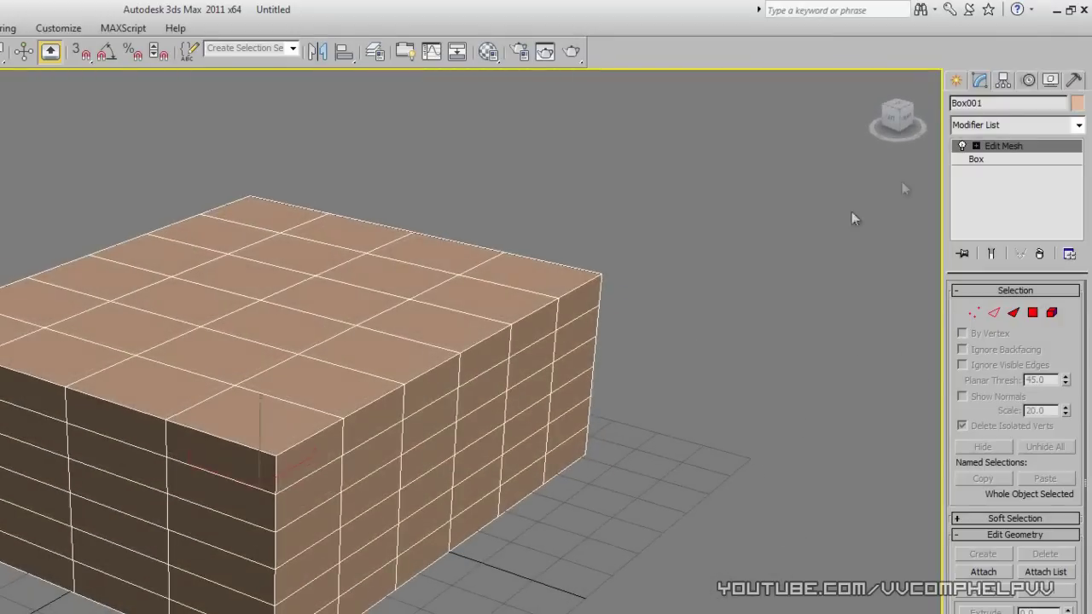
pyautogui.click(981, 161)
pyautogui.click(1007, 146)
pyautogui.moveTo(601, 382)
pyautogui.keyDown('alt'); pyautogui.mouseDown(button='middle')
pyautogui.moveTo(543, 458)
pyautogui.moveTo(626, 402)
pyautogui.moveTo(586, 384)
pyautogui.moveTo(541, 515)
pyautogui.moveTo(645, 384)
pyautogui.moveTo(504, 396)
pyautogui.moveTo(585, 434)
pyautogui.moveTo(563, 383)
pyautogui.moveTo(614, 387)
pyautogui.mouseUp(button='middle'); pyautogui.keyUp('alt')
pyautogui.click(1008, 162)
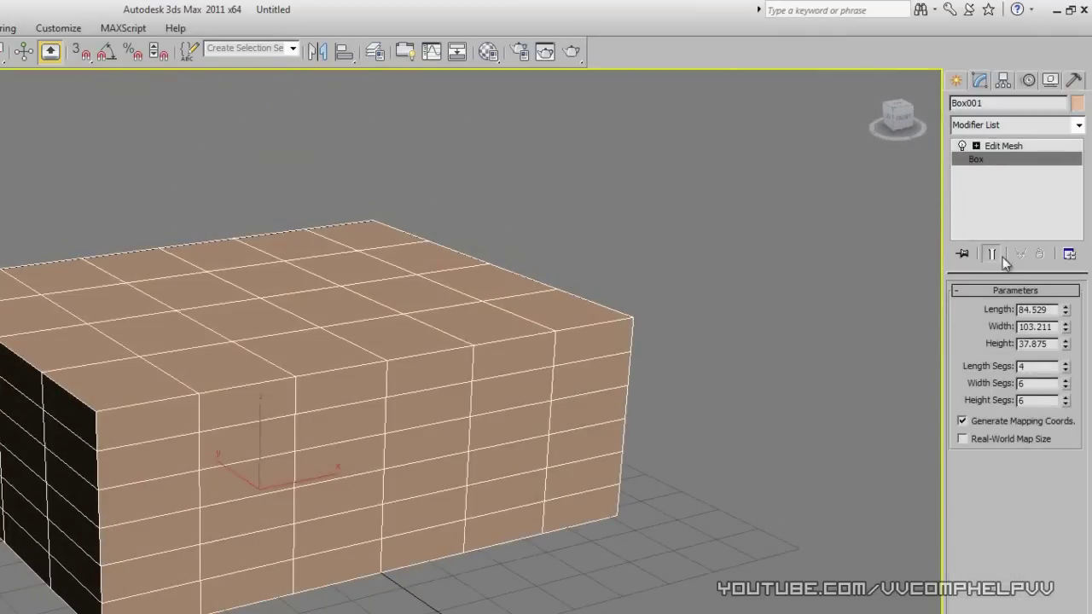
pyautogui.moveTo(1067, 312); pyautogui.dragTo(1066, 347)
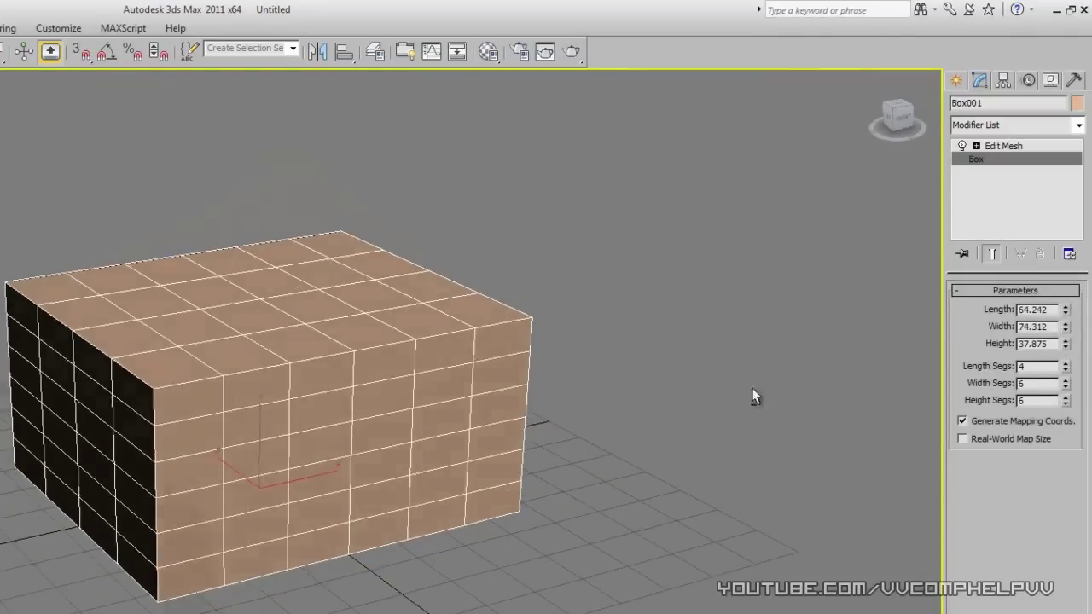
pyautogui.keyDown('alt'); pyautogui.moveTo(753, 392); pyautogui.dragTo(778, 439, button='middle'); pyautogui.keyUp('alt')
pyautogui.moveTo(1066, 346); pyautogui.dragTo(1066, 352)
pyautogui.keyDown('alt'); pyautogui.moveTo(546, 256); pyautogui.dragTo(516, 397, button='middle'); pyautogui.keyUp('alt')
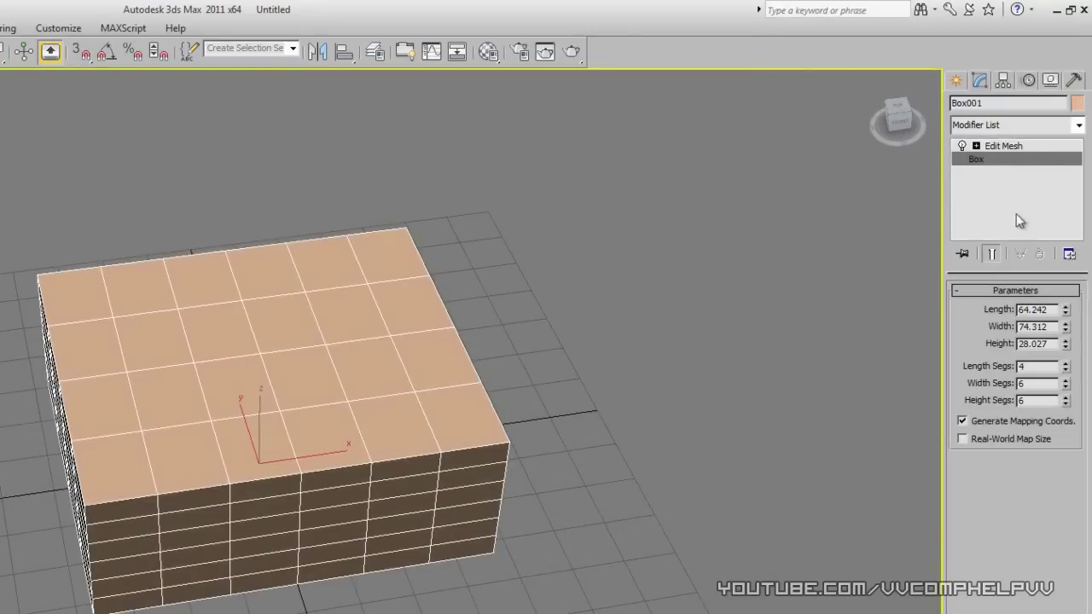
# Expand the Edit Mesh modifier, go through its sub-object levels and activate Vertex editing.
pyautogui.click(1015, 147)
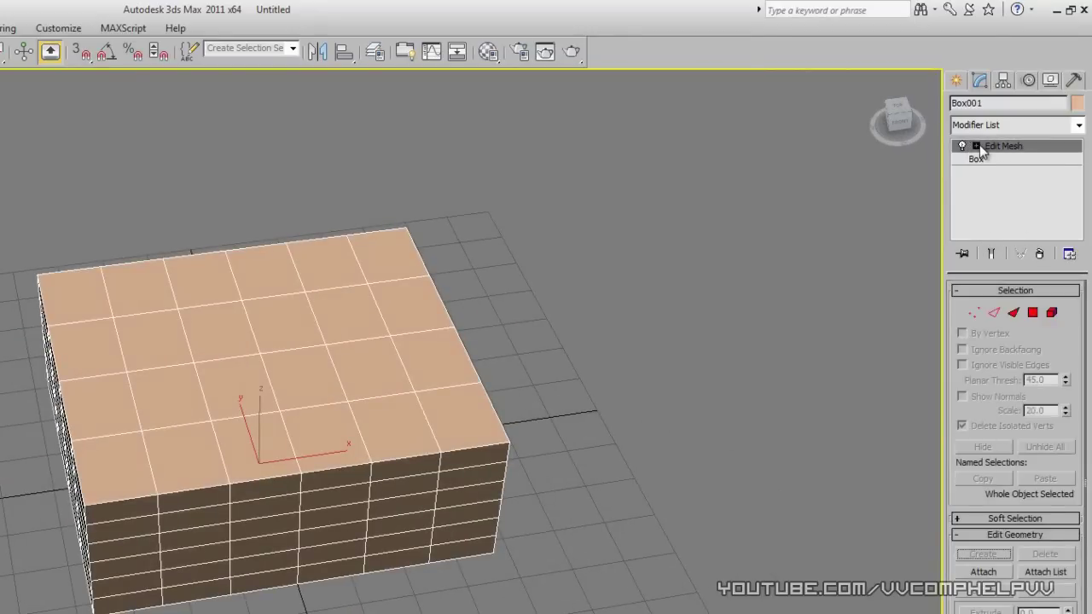
pyautogui.click(977, 145)
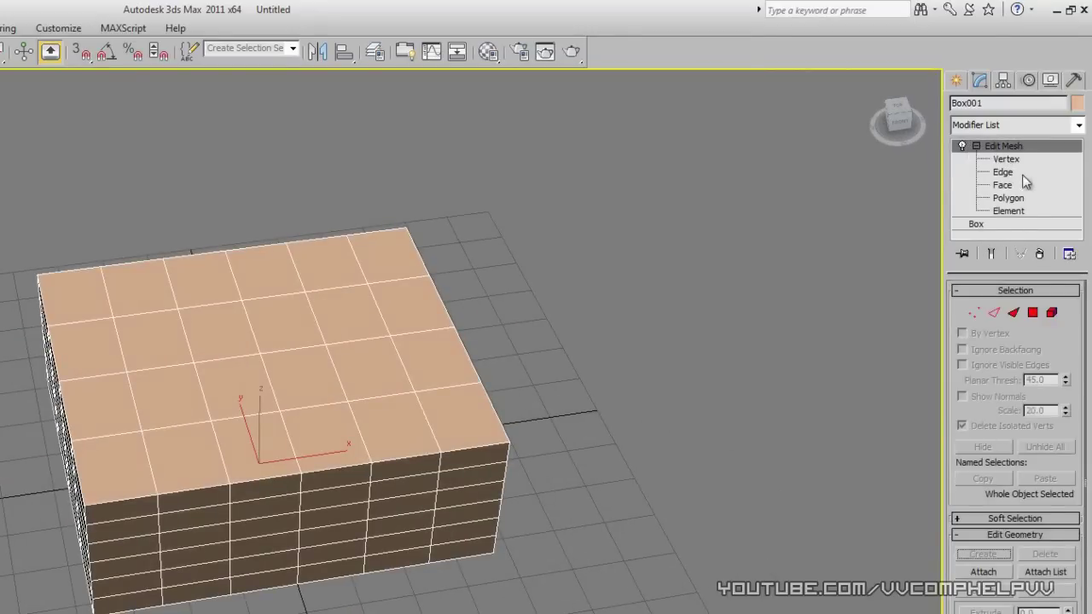
pyautogui.click(1011, 171)
pyautogui.click(1011, 183)
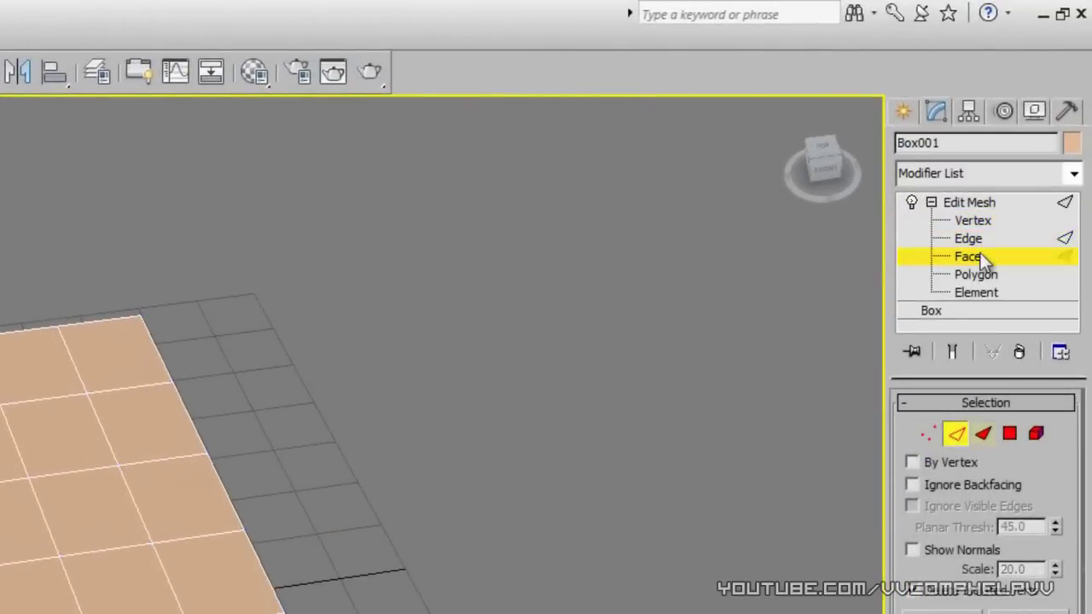
pyautogui.click(981, 275)
pyautogui.click(985, 293)
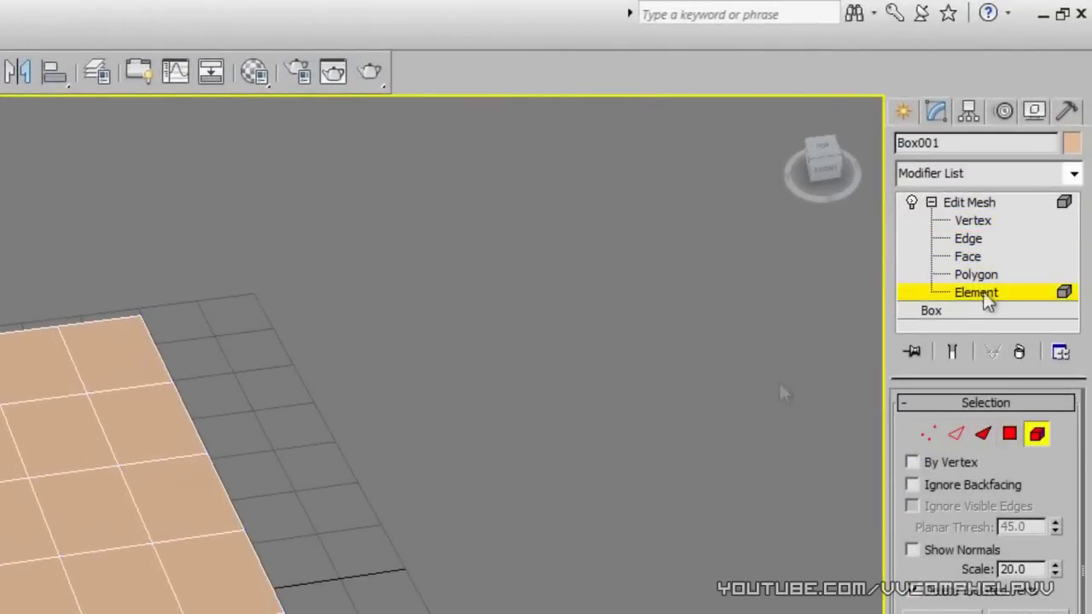
pyautogui.click(988, 224)
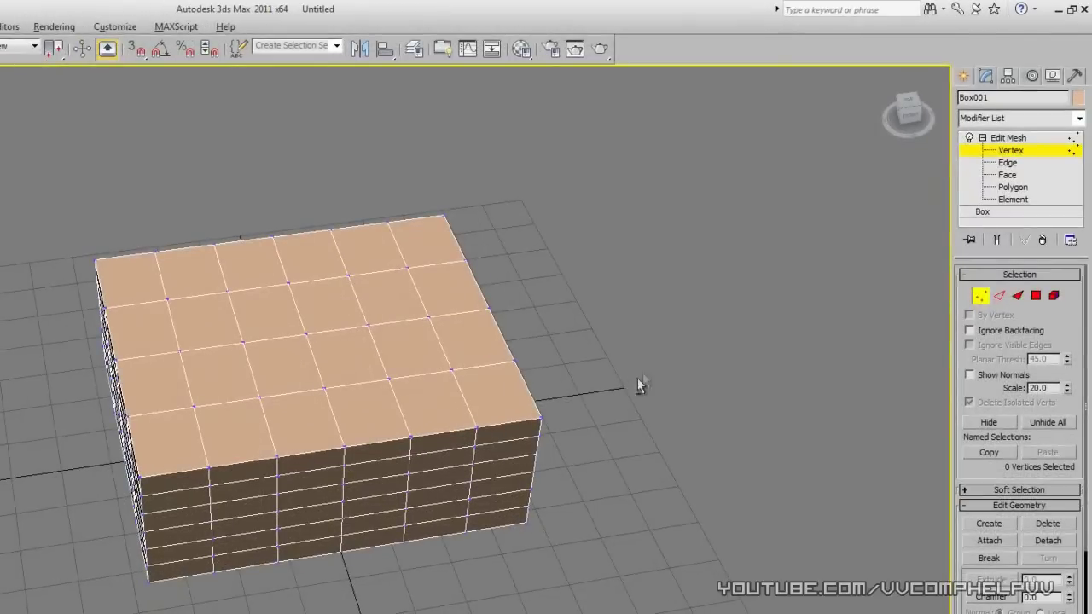
# Try raising single vertices in the middle of the box's top face, undoing each move.
pyautogui.scroll(6, 651, 409)
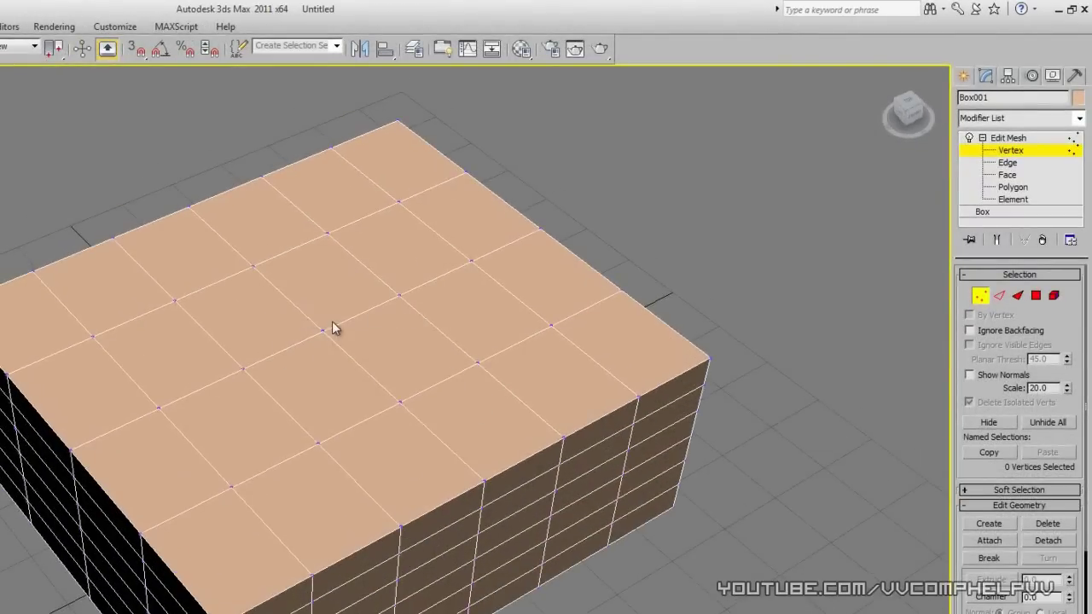
pyautogui.click(325, 327)
pyautogui.keyDown('alt'); pyautogui.moveTo(372, 360); pyautogui.dragTo(367, 314, button='middle'); pyautogui.keyUp('alt')
pyautogui.moveTo(321, 275); pyautogui.dragTo(331, 237)
pyautogui.hotkey('ctrl', 'z')
pyautogui.moveTo(425, 313)
pyautogui.keyDown('alt'); pyautogui.mouseDown(button='middle')
pyautogui.moveTo(386, 344)
pyautogui.moveTo(426, 316)
pyautogui.mouseUp(button='middle'); pyautogui.keyUp('alt')
pyautogui.click(415, 314)
pyautogui.moveTo(415, 283); pyautogui.dragTo(418, 252)
pyautogui.hotkey('ctrl', 'z')
# Try moving a group of top-face vertices and a single corner vertex, cancelling each move.
pyautogui.moveTo(472, 332); pyautogui.dragTo(459, 351, button='middle')
pyautogui.moveTo(470, 274); pyautogui.dragTo(283, 404)
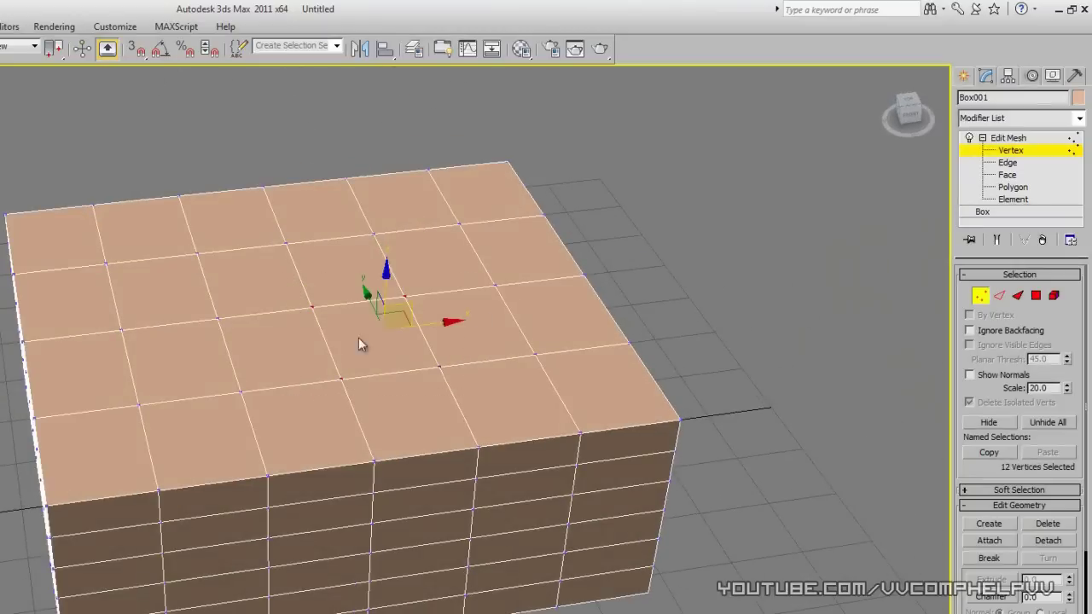
pyautogui.moveTo(389, 294); pyautogui.dragTo(414, 348)
pyautogui.rightClick(413, 348)
pyautogui.click(681, 420)
pyautogui.moveTo(682, 388); pyautogui.dragTo(811, 347)
pyautogui.rightClick(812, 348)
pyautogui.click(854, 335)
# Select a group of vertices at the box's positive X end and move them to reshape that end.
pyautogui.keyDown('alt'); pyautogui.moveTo(676, 458); pyautogui.dragTo(656, 419, button='middle'); pyautogui.keyUp('alt')
pyautogui.moveTo(719, 247); pyautogui.dragTo(477, 411)
pyautogui.moveTo(572, 305); pyautogui.dragTo(535, 326)
pyautogui.click(682, 321)
# Try moving nine vertices at the reshaped end into the box, inspect the dented mesh and undo the move.
pyautogui.keyDown('alt'); pyautogui.moveTo(682, 324); pyautogui.dragTo(707, 373, button='middle'); pyautogui.keyUp('alt')
pyautogui.moveTo(585, 330); pyautogui.dragTo(537, 256)
pyautogui.moveTo(579, 311); pyautogui.dragTo(536, 402)
pyautogui.keyDown('alt'); pyautogui.moveTo(537, 403); pyautogui.dragTo(594, 450, button='middle'); pyautogui.keyUp('alt')
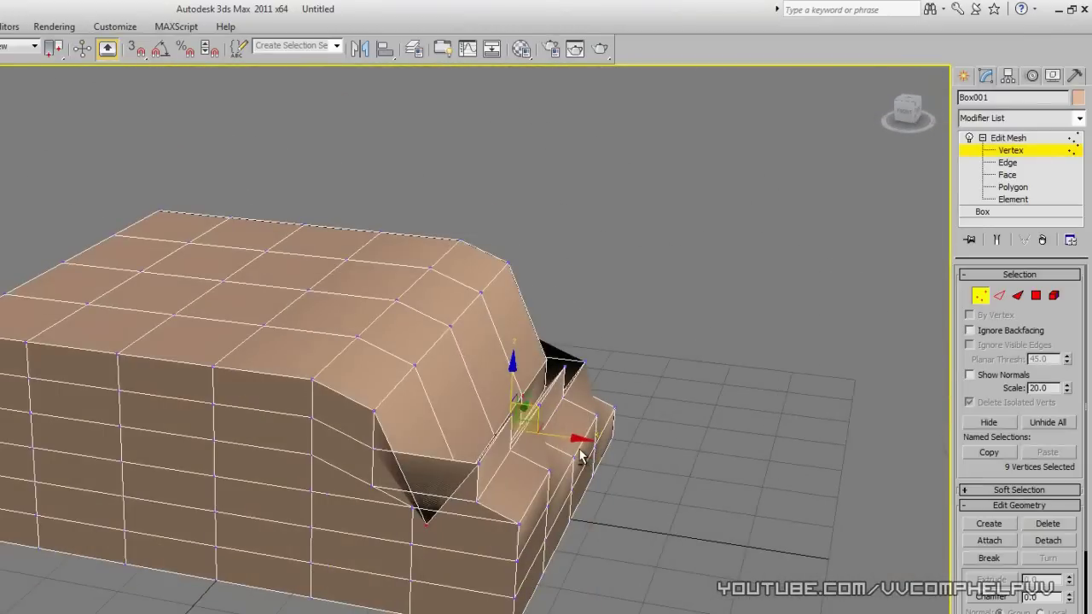
pyautogui.moveTo(580, 457)
pyautogui.keyDown('alt'); pyautogui.mouseDown(button='middle')
pyautogui.moveTo(597, 427)
pyautogui.moveTo(564, 456)
pyautogui.mouseUp(button='middle'); pyautogui.keyUp('alt')
pyautogui.scroll(2, 517, 486)
pyautogui.moveTo(517, 487); pyautogui.dragTo(451, 432, button='middle')
pyautogui.scroll(1, 597, 533)
pyautogui.moveTo(615, 534)
pyautogui.mouseDown(button='middle')
pyautogui.moveTo(568, 501)
pyautogui.moveTo(581, 526)
pyautogui.moveTo(610, 517)
pyautogui.moveTo(587, 482)
pyautogui.moveTo(596, 499)
pyautogui.mouseUp(button='middle')
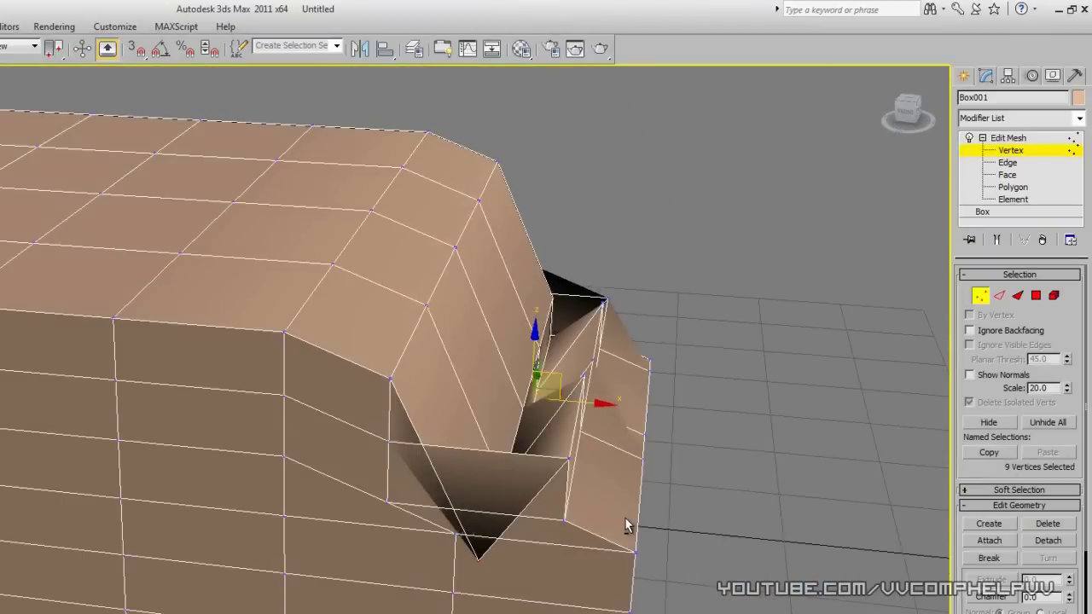
pyautogui.hotkey('ctrl', 'z')
# Select groups of vertices across the top and the reshaped end and move them to distort the mesh freely.
pyautogui.moveTo(634, 227); pyautogui.dragTo(272, 347)
pyautogui.moveTo(301, 199); pyautogui.dragTo(348, 168)
pyautogui.moveTo(239, 263); pyautogui.dragTo(374, 382)
pyautogui.moveTo(712, 411)
pyautogui.mouseDown(button='middle')
pyautogui.moveTo(709, 398)
pyautogui.moveTo(742, 366)
pyautogui.moveTo(670, 385)
pyautogui.moveTo(702, 407)
pyautogui.mouseUp(button='middle')
pyautogui.moveTo(693, 433); pyautogui.dragTo(556, 582)
# Inspect the distorted mesh up close, render the Perspective view and close the rendered frame.
pyautogui.keyDown('alt'); pyautogui.moveTo(653, 493); pyautogui.dragTo(627, 460, button='middle'); pyautogui.keyUp('alt')
pyautogui.scroll(-6, 627, 460)
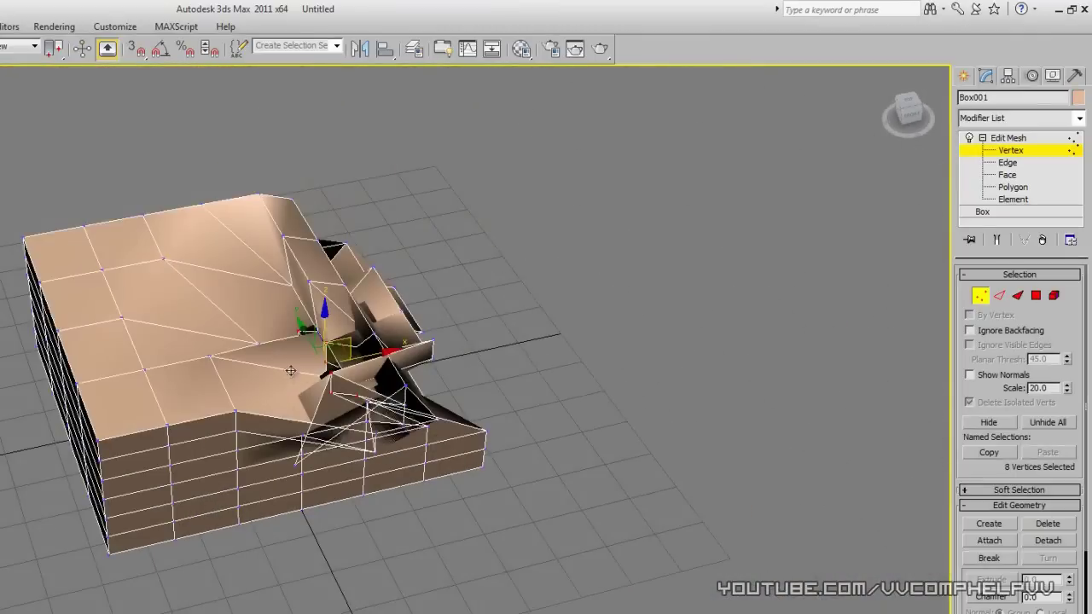
pyautogui.keyDown('alt'); pyautogui.moveTo(300, 409); pyautogui.dragTo(331, 400, button='middle'); pyautogui.keyUp('alt')
pyautogui.moveTo(331, 400); pyautogui.dragTo(400, 445, button='middle')
pyautogui.scroll(4, 355, 442)
pyautogui.moveTo(400, 445); pyautogui.dragTo(418, 551, button='middle')
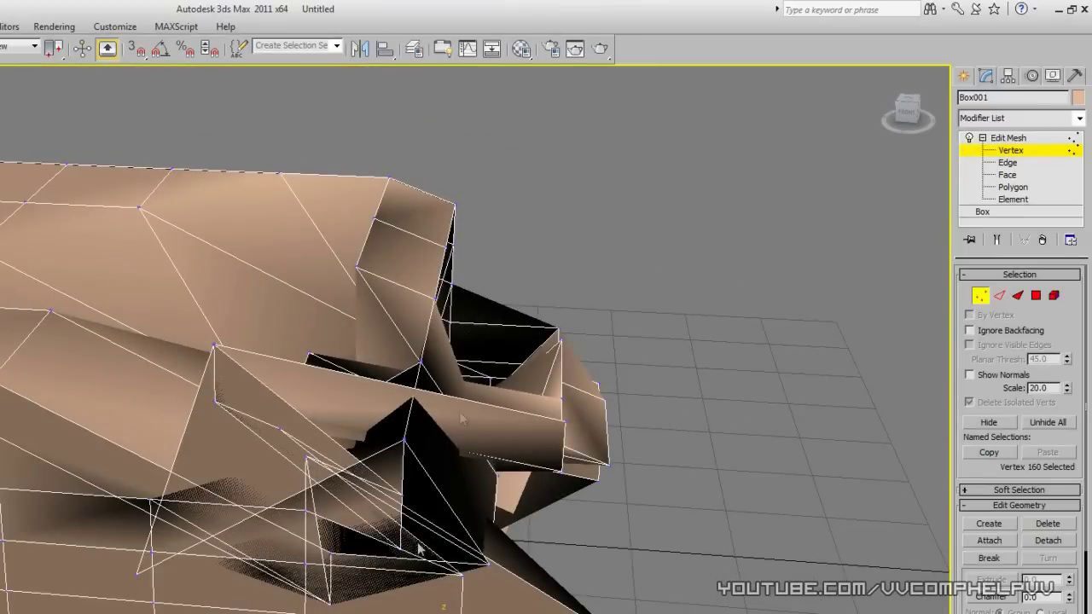
pyautogui.click(602, 52)
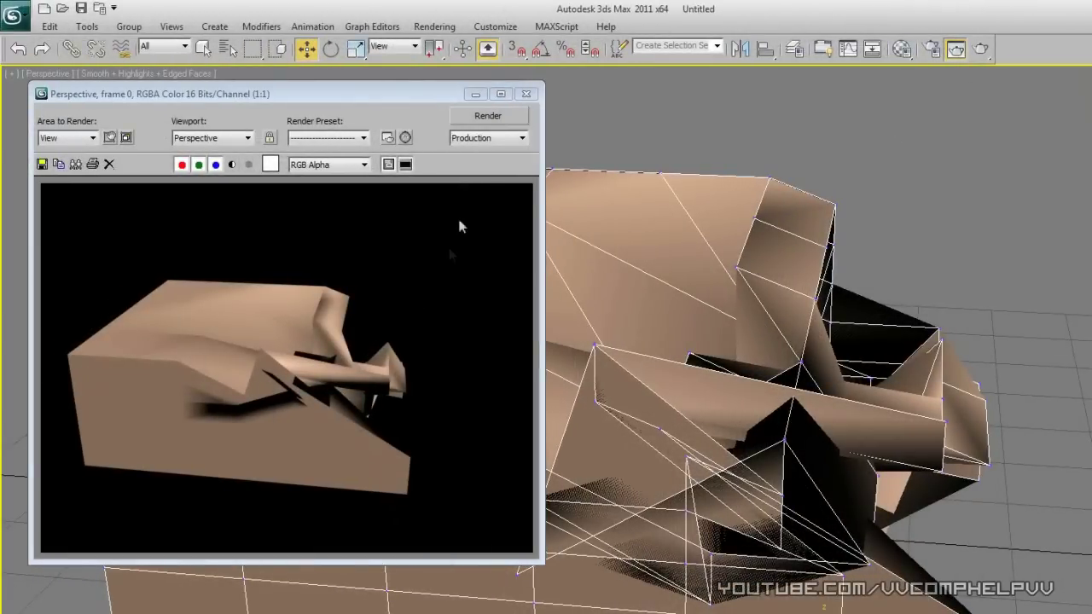
pyautogui.click(524, 95)
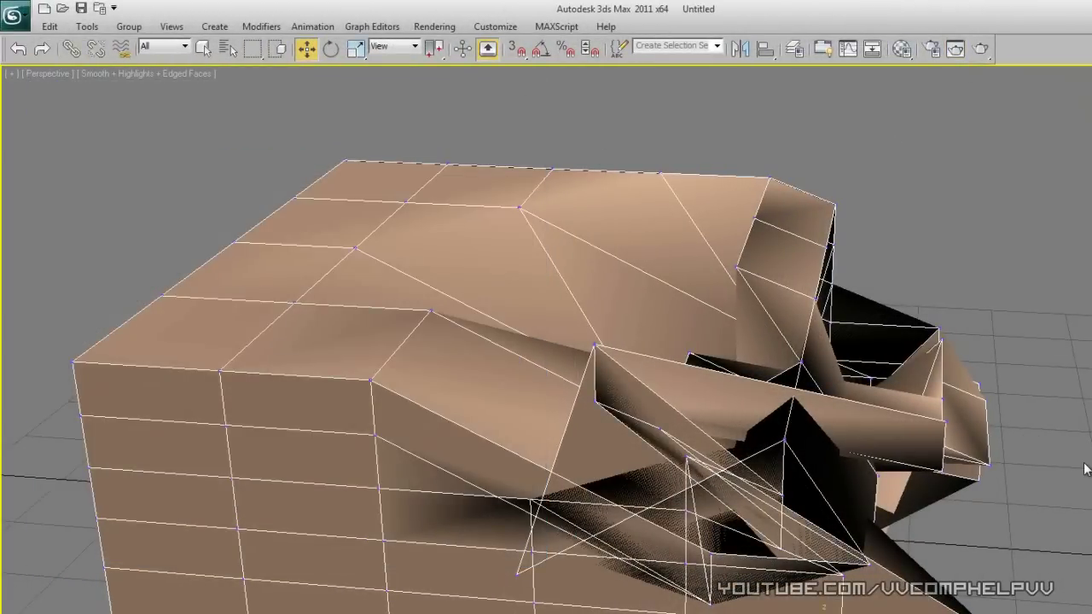
# Undo the series of vertex moves that distorted the box's stepped end, along with the latest view change.
pyautogui.hotkey('ctrl', 'z')
pyautogui.hotkey('ctrl', 'z')
pyautogui.hotkey('ctrl', 'z')
pyautogui.hotkey('ctrl', 'z')
pyautogui.hotkey('ctrl', 'z')
pyautogui.hotkey('ctrl', 'z')
pyautogui.hotkey('ctrl', 'z')
pyautogui.hotkey('ctrl', 'z')
pyautogui.moveTo(1045, 446)
pyautogui.keyDown('alt'); pyautogui.mouseDown(button='middle')
pyautogui.moveTo(959, 433)
pyautogui.moveTo(933, 407)
pyautogui.moveTo(1025, 474)
pyautogui.moveTo(1045, 425)
pyautogui.mouseUp(button='middle'); pyautogui.keyUp('alt')
pyautogui.hotkey('shift', 'z')
# Select the row of vertices along an upper ledge of the stepped end and move them along X.
pyautogui.moveTo(1015, 251); pyautogui.dragTo(911, 335)
pyautogui.moveTo(977, 290); pyautogui.dragTo(922, 292)
pyautogui.keyDown('alt'); pyautogui.moveTo(922, 292); pyautogui.dragTo(966, 317, button='middle'); pyautogui.keyUp('alt')
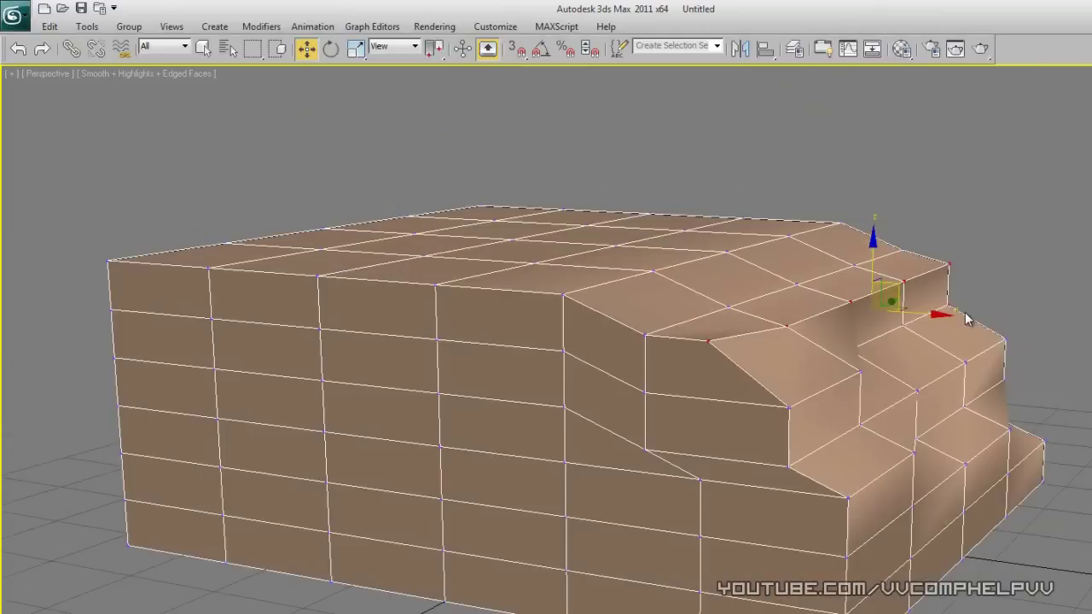
pyautogui.keyDown('alt'); pyautogui.moveTo(1015, 432); pyautogui.dragTo(1037, 413, button='middle'); pyautogui.keyUp('alt')
# Try moving a single vertex at the front upper corner of the stepped end, and undo the moves.
pyautogui.click(774, 340)
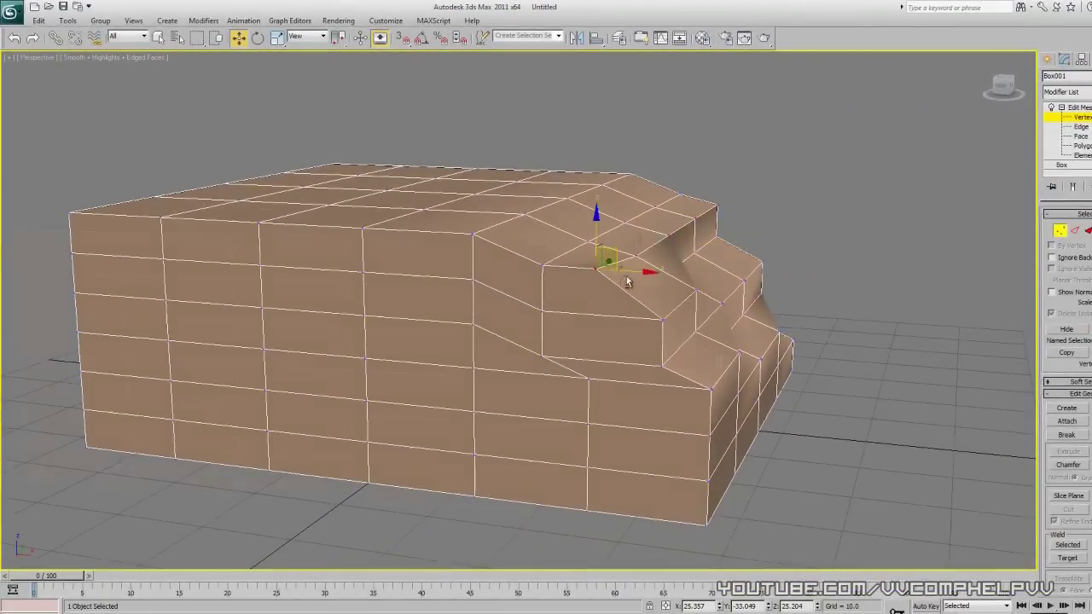
pyautogui.keyDown('alt'); pyautogui.moveTo(800, 351); pyautogui.dragTo(815, 343, button='middle'); pyautogui.keyUp('alt')
pyautogui.moveTo(583, 272); pyautogui.dragTo(544, 303)
pyautogui.keyDown('alt'); pyautogui.moveTo(623, 313); pyautogui.dragTo(568, 351, button='middle'); pyautogui.keyUp('alt')
pyautogui.scroll(-5, 484, 380)
pyautogui.moveTo(540, 310); pyautogui.dragTo(627, 263)
pyautogui.keyDown('alt'); pyautogui.moveTo(737, 338); pyautogui.dragTo(603, 336, button='middle'); pyautogui.keyUp('alt')
pyautogui.hotkey('ctrl', 'z')
pyautogui.hotkey('ctrl', 'z')
# Switch Edit Mesh to Edge level, try moving one edge on the box's top, and undo the move.
pyautogui.moveTo(768, 380); pyautogui.dragTo(256, 277, button='middle')
pyautogui.moveTo(665, 361)
pyautogui.mouseDown(button='middle')
pyautogui.moveTo(690, 395)
pyautogui.moveTo(626, 353)
pyautogui.moveTo(658, 367)
pyautogui.mouseUp(button='middle')
pyautogui.scroll(-5, 658, 365)
pyautogui.keyDown('alt'); pyautogui.moveTo(555, 365); pyautogui.dragTo(548, 415, button='middle'); pyautogui.keyUp('alt')
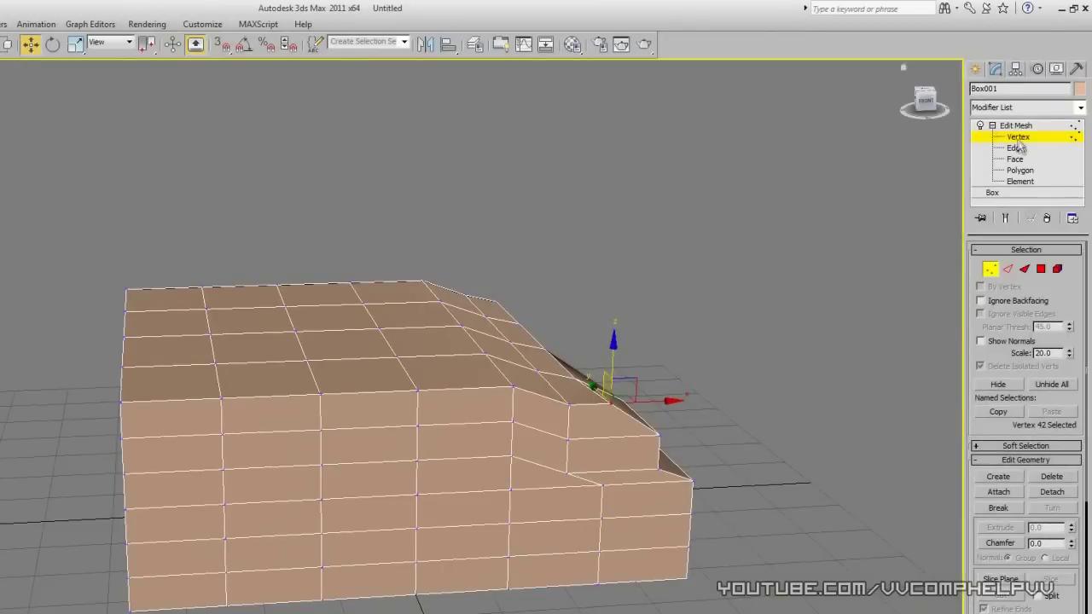
pyautogui.click(1016, 148)
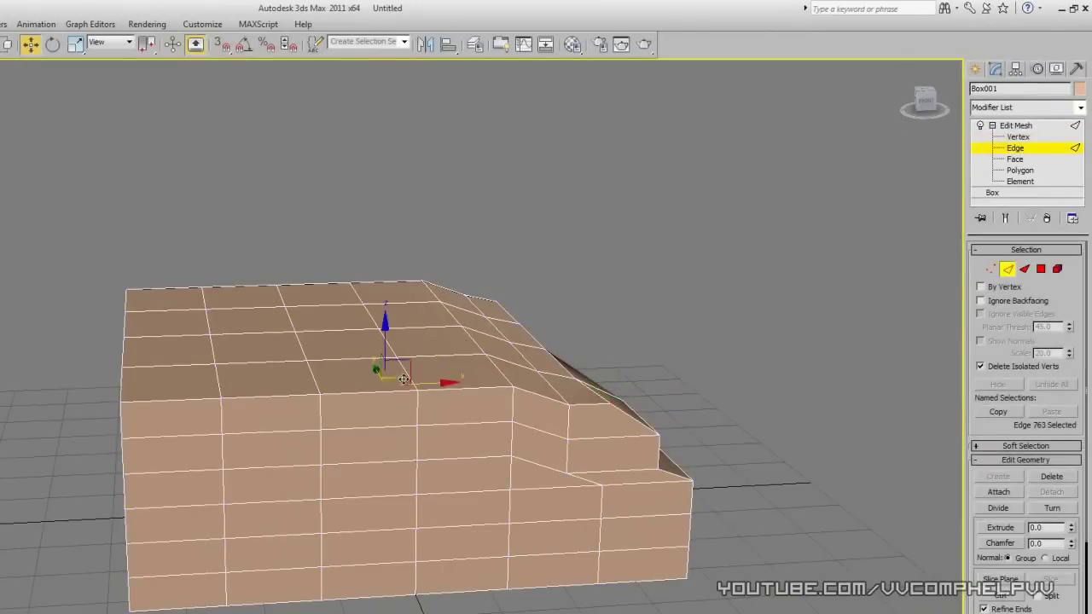
pyautogui.keyDown('alt'); pyautogui.moveTo(408, 408); pyautogui.dragTo(492, 418, button='middle'); pyautogui.keyUp('alt')
pyautogui.moveTo(441, 382); pyautogui.dragTo(466, 407)
pyautogui.hotkey('ctrl', 'z')
pyautogui.keyDown('alt'); pyautogui.moveTo(507, 422); pyautogui.dragTo(410, 260, button='middle'); pyautogui.keyUp('alt')
# Select edges on the box's top surface, raise them along Z into a peak, and clear the selection.
pyautogui.click(360, 153)
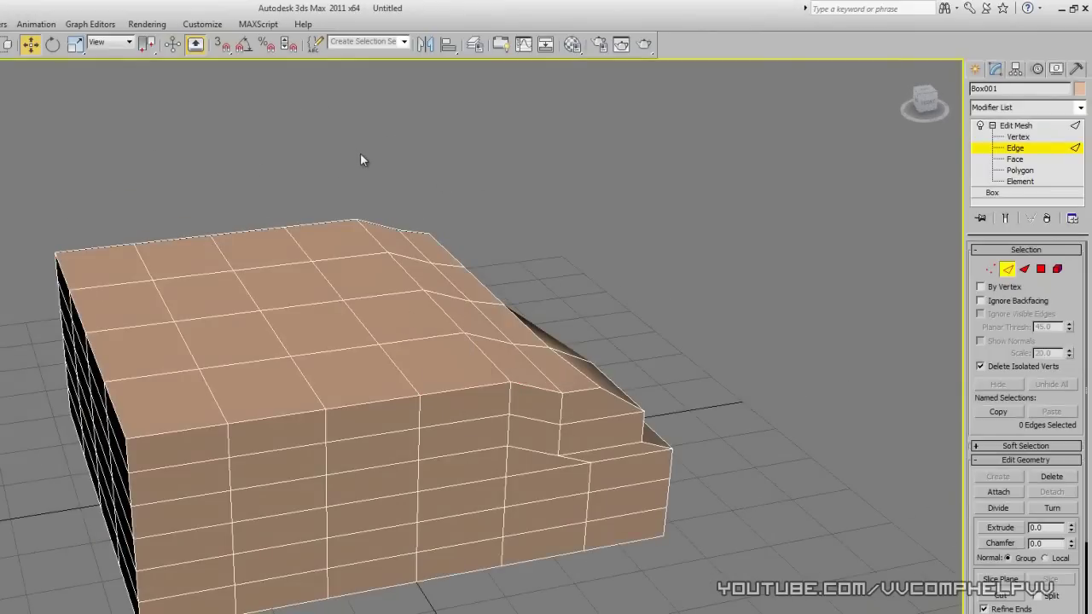
pyautogui.click(142, 288)
pyautogui.moveTo(225, 220); pyautogui.dragTo(220, 124)
pyautogui.click(437, 184)
pyautogui.keyDown('alt'); pyautogui.moveTo(444, 203); pyautogui.dragTo(477, 218, button='middle'); pyautogui.keyUp('alt')
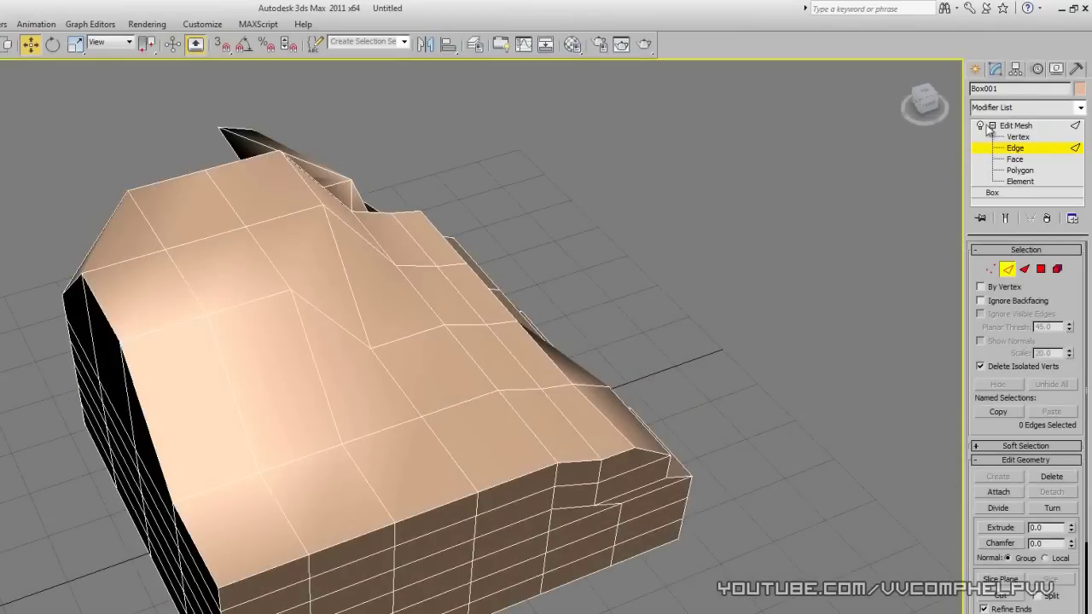
# Select three vertices on the raised peak at Vertex level, and switch the mesh back to Edge level.
pyautogui.click(1015, 138)
pyautogui.moveTo(207, 236)
pyautogui.keyDown('alt'); pyautogui.mouseDown(button='middle')
pyautogui.moveTo(209, 226)
pyautogui.moveTo(341, 212)
pyautogui.moveTo(409, 220)
pyautogui.moveTo(342, 228)
pyautogui.moveTo(222, 214)
pyautogui.moveTo(367, 215)
pyautogui.mouseUp(button='middle'); pyautogui.keyUp('alt')
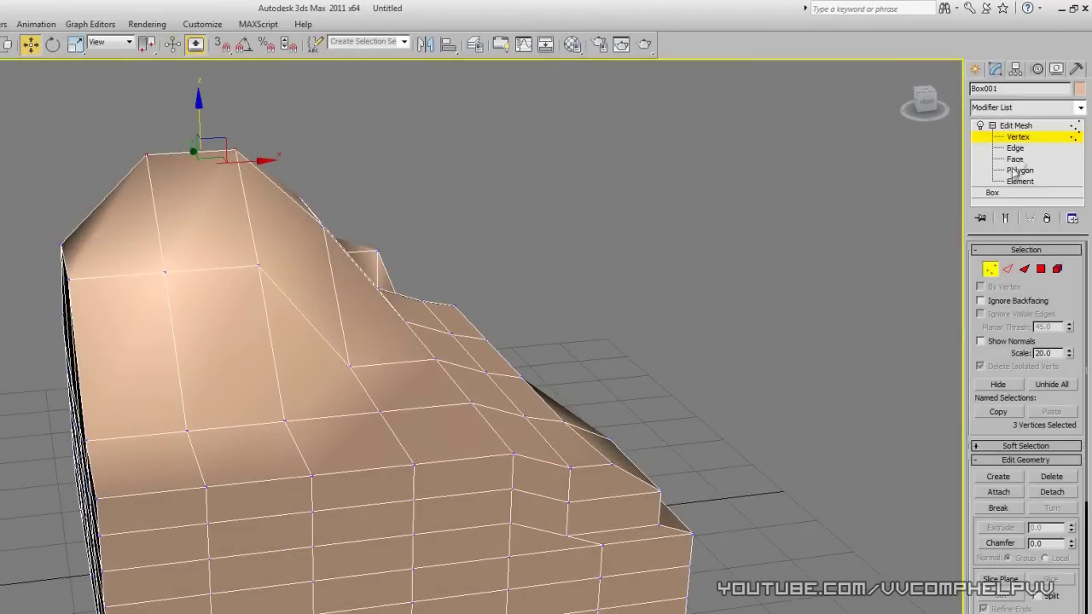
pyautogui.click(1021, 139)
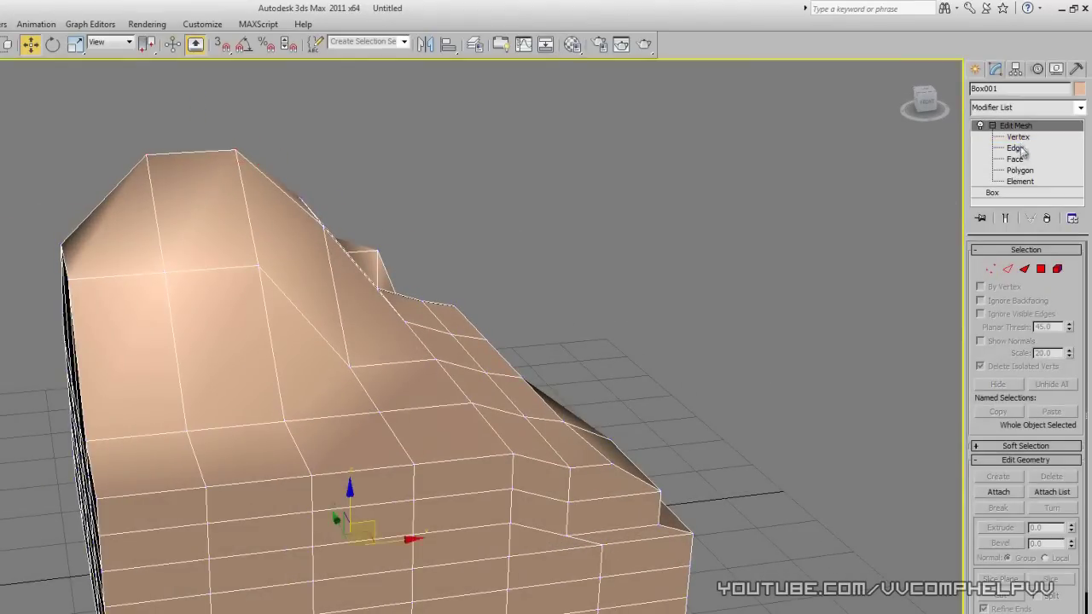
pyautogui.click(1017, 148)
pyautogui.keyDown('alt'); pyautogui.moveTo(620, 290); pyautogui.dragTo(575, 291, button='middle'); pyautogui.keyUp('alt')
# Select single triangular faces on the front side at Face level, try moving one, and undo the move.
pyautogui.click(1017, 160)
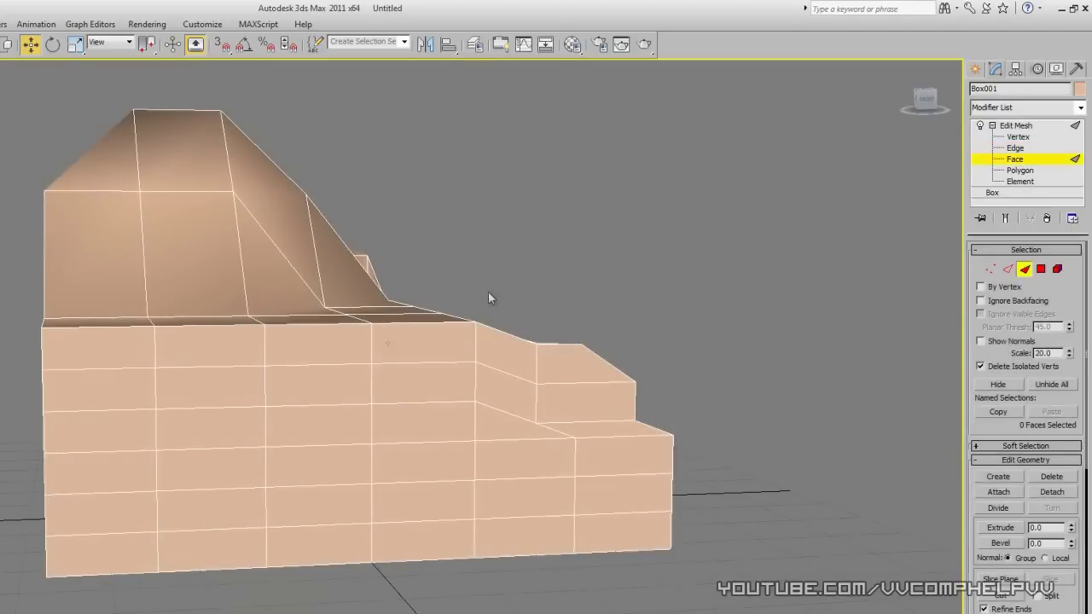
pyautogui.keyDown('alt'); pyautogui.moveTo(358, 345); pyautogui.dragTo(318, 353, button='middle'); pyautogui.keyUp('alt')
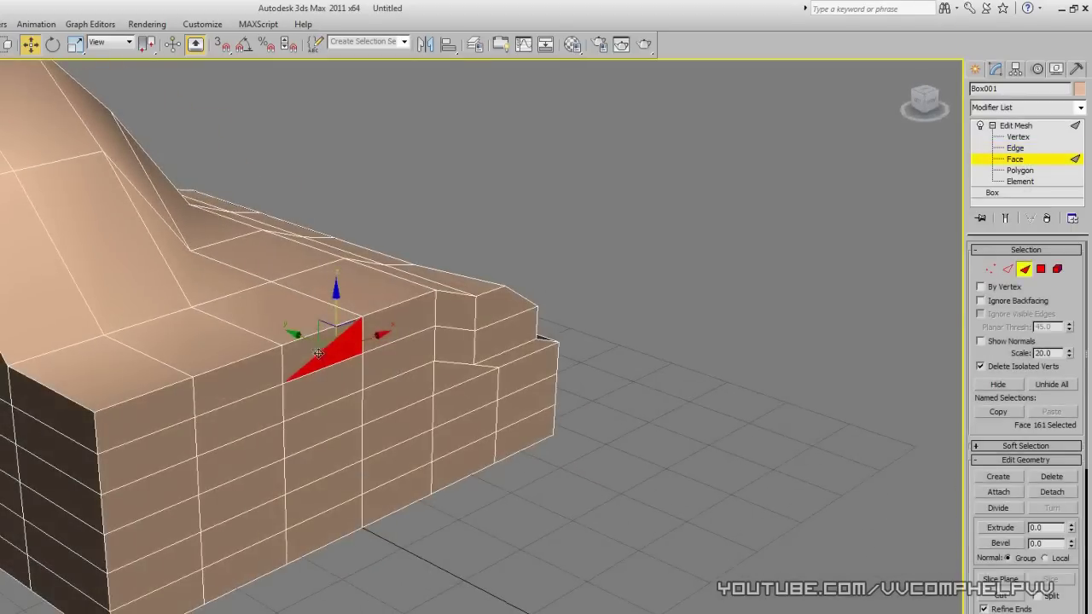
pyautogui.moveTo(304, 339); pyautogui.dragTo(354, 359)
pyautogui.hotkey('ctrl', 'z')
pyautogui.keyDown('alt'); pyautogui.moveTo(657, 469); pyautogui.dragTo(568, 416, button='middle'); pyautogui.keyUp('alt')
pyautogui.keyDown('alt'); pyautogui.moveTo(310, 337); pyautogui.dragTo(291, 394, button='middle'); pyautogui.keyUp('alt')
pyautogui.moveTo(333, 331); pyautogui.dragTo(329, 340)
pyautogui.keyDown('alt'); pyautogui.moveTo(353, 420); pyautogui.dragTo(440, 405, button='middle'); pyautogui.keyUp('alt')
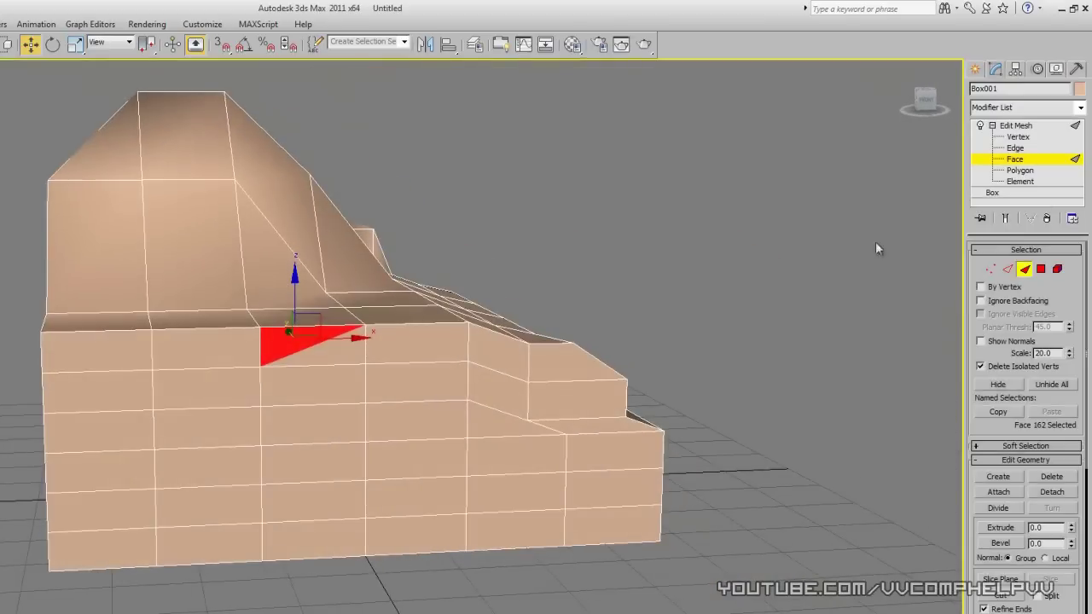
# Pull a polygon on the front side outward at Polygon level, shift it along X, and select another polygon beside the bulge.
pyautogui.click(343, 348)
pyautogui.click(343, 383)
pyautogui.click(392, 383)
pyautogui.keyDown('alt'); pyautogui.moveTo(391, 389); pyautogui.dragTo(437, 406, button='middle'); pyautogui.keyUp('alt')
pyautogui.moveTo(406, 394); pyautogui.dragTo(431, 404)
pyautogui.keyDown('alt'); pyautogui.moveTo(431, 404); pyautogui.dragTo(395, 441, button='middle'); pyautogui.keyUp('alt')
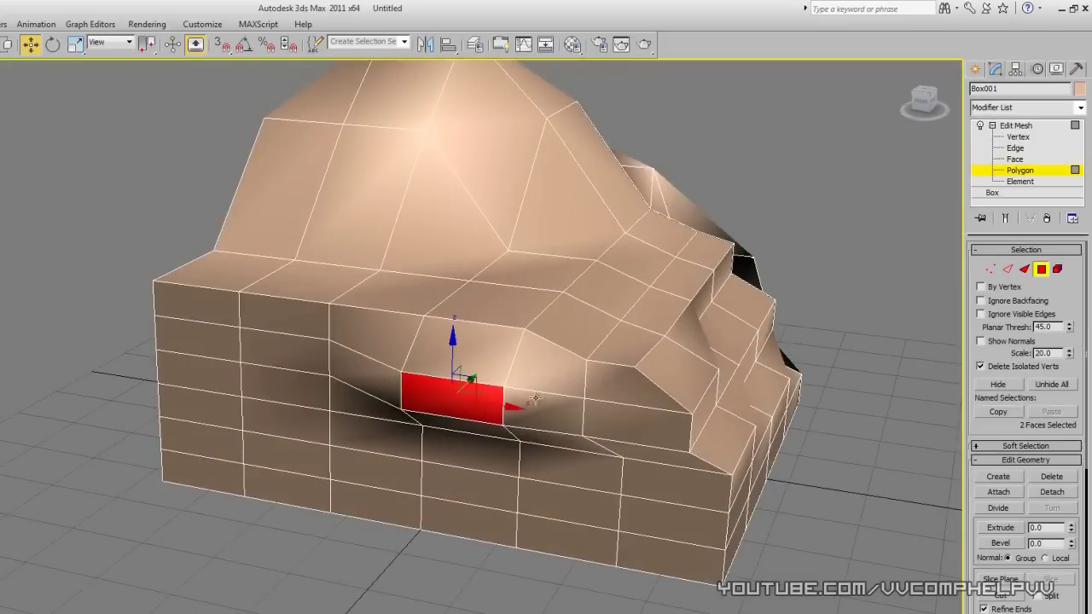
pyautogui.moveTo(499, 407); pyautogui.dragTo(469, 411)
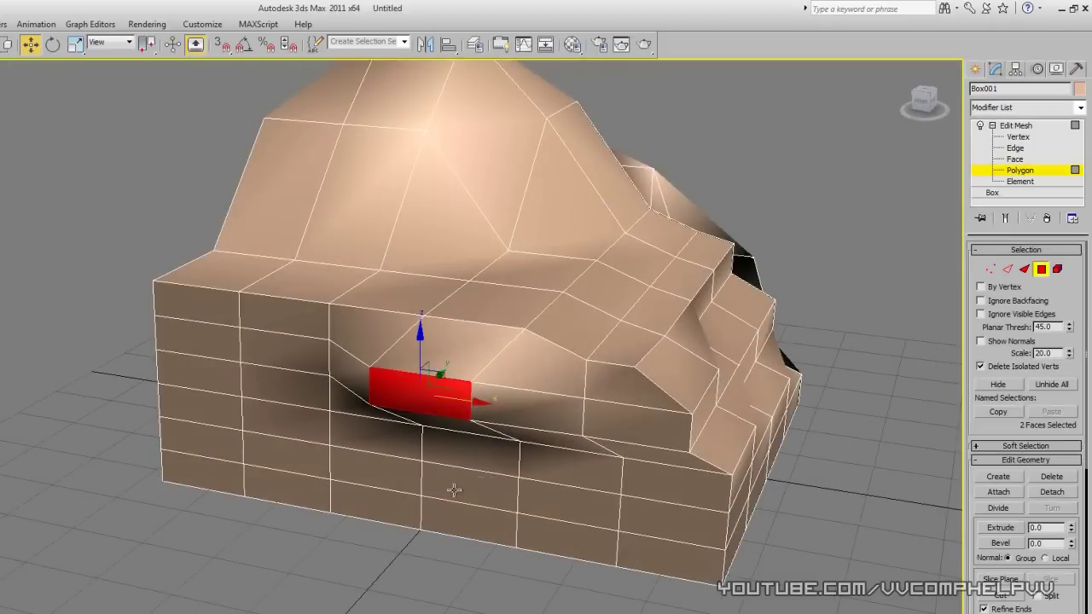
pyautogui.keyDown('alt'); pyautogui.moveTo(454, 490); pyautogui.dragTo(513, 476, button='middle'); pyautogui.keyUp('alt')
pyautogui.click(241, 399)
pyautogui.keyDown('alt'); pyautogui.moveTo(229, 404); pyautogui.dragTo(231, 393, button='middle'); pyautogui.keyUp('alt')
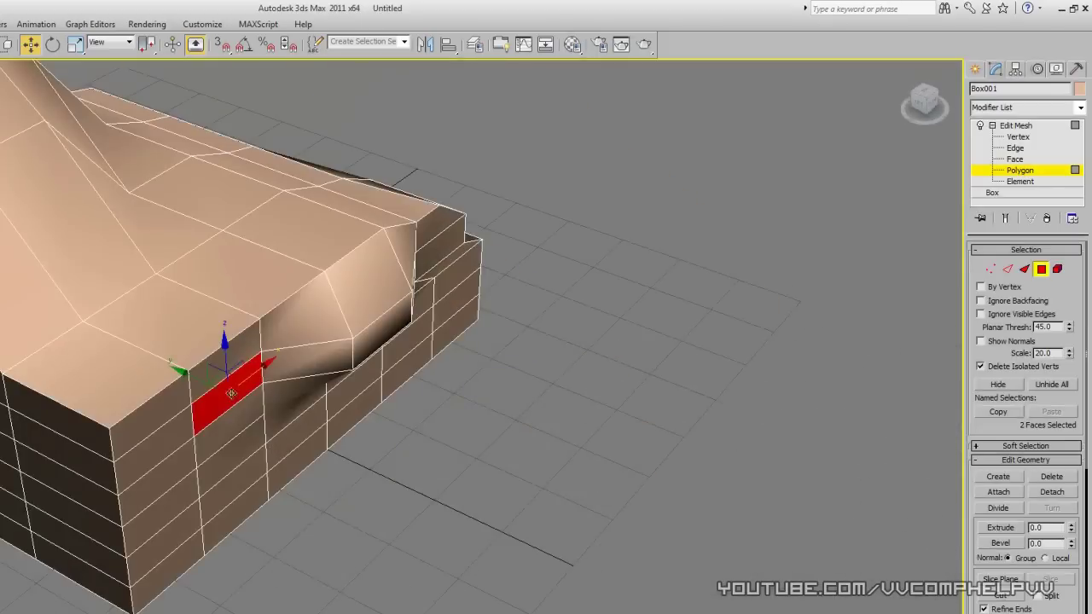
pyautogui.keyDown('alt'); pyautogui.moveTo(328, 458); pyautogui.dragTo(398, 442, button='middle'); pyautogui.keyUp('alt')
# Select the whole mesh at Element level and compare the selection at Vertex, Element and Polygon levels.
pyautogui.click(1021, 183)
pyautogui.click(513, 331)
pyautogui.keyDown('alt'); pyautogui.moveTo(616, 413); pyautogui.dragTo(659, 429, button='middle'); pyautogui.keyUp('alt')
pyautogui.click(1032, 137)
pyautogui.click(1027, 179)
pyautogui.click(1028, 172)
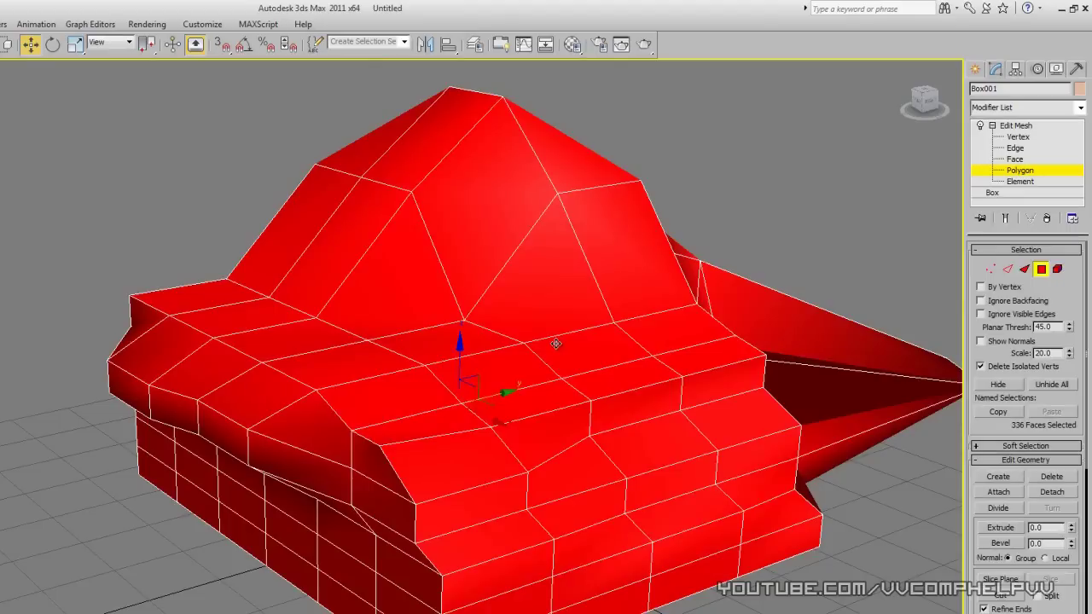
pyautogui.keyDown('alt'); pyautogui.moveTo(556, 338); pyautogui.dragTo(520, 348, button='middle'); pyautogui.keyUp('alt')
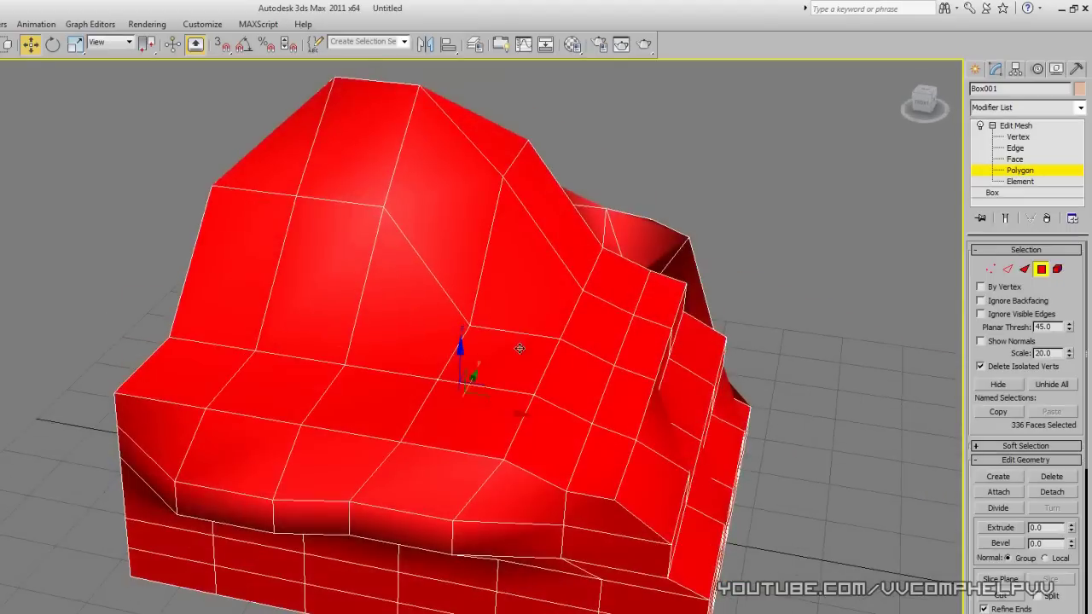
# Go through the Vertex, Edge, Face and Polygon levels, clear the selection and inspect the deformed mesh from another side.
pyautogui.click(1028, 138)
pyautogui.click(1029, 149)
pyautogui.click(1029, 160)
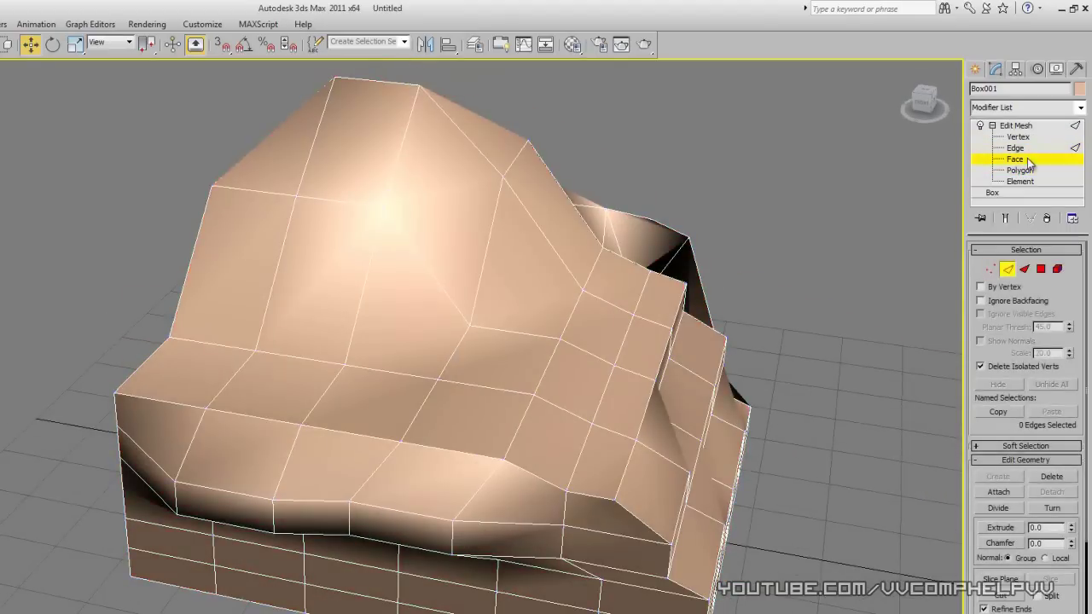
pyautogui.click(1026, 171)
pyautogui.click(762, 399)
pyautogui.keyDown('alt'); pyautogui.moveTo(874, 417); pyautogui.dragTo(555, 466, button='middle'); pyautogui.keyUp('alt')
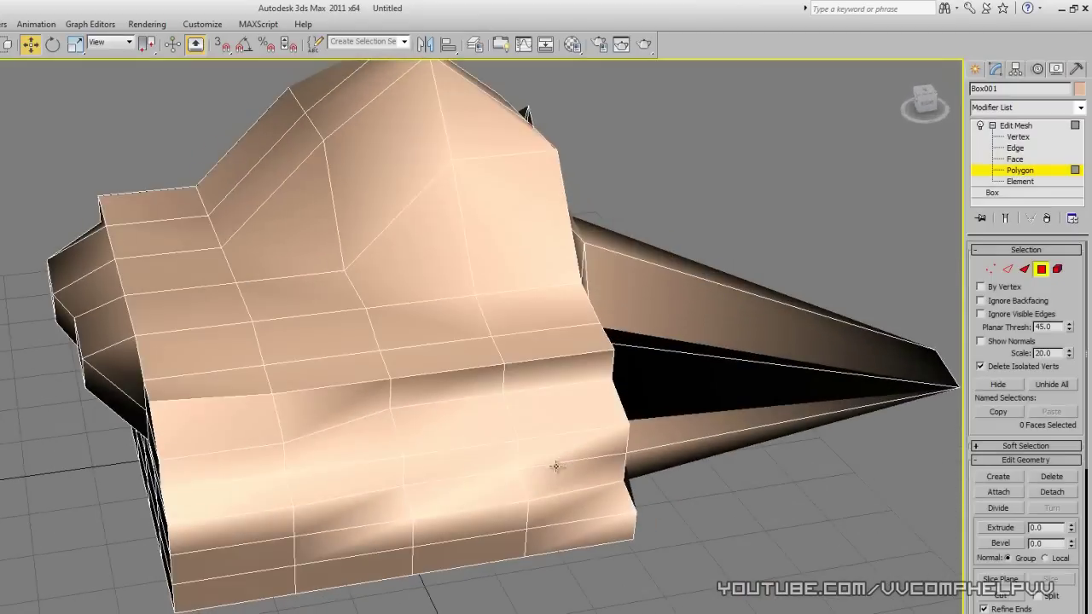
# Select an edge on the slope of the raised peak at Edge level.
pyautogui.click(1023, 148)
pyautogui.click(338, 221)
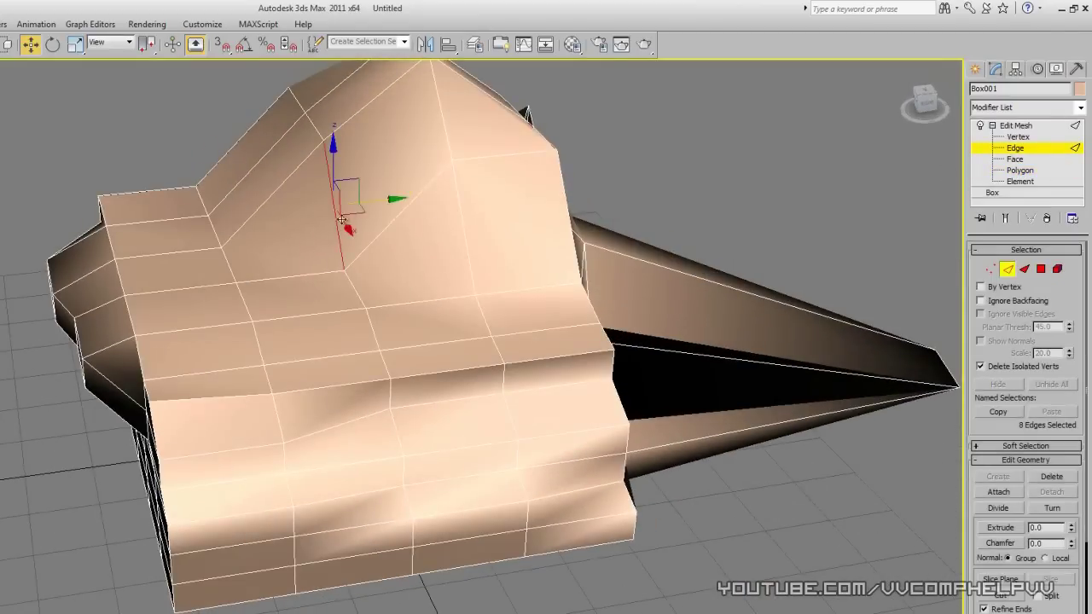
pyautogui.keyDown('alt'); pyautogui.moveTo(372, 200); pyautogui.dragTo(376, 238, button='middle'); pyautogui.keyUp('alt')
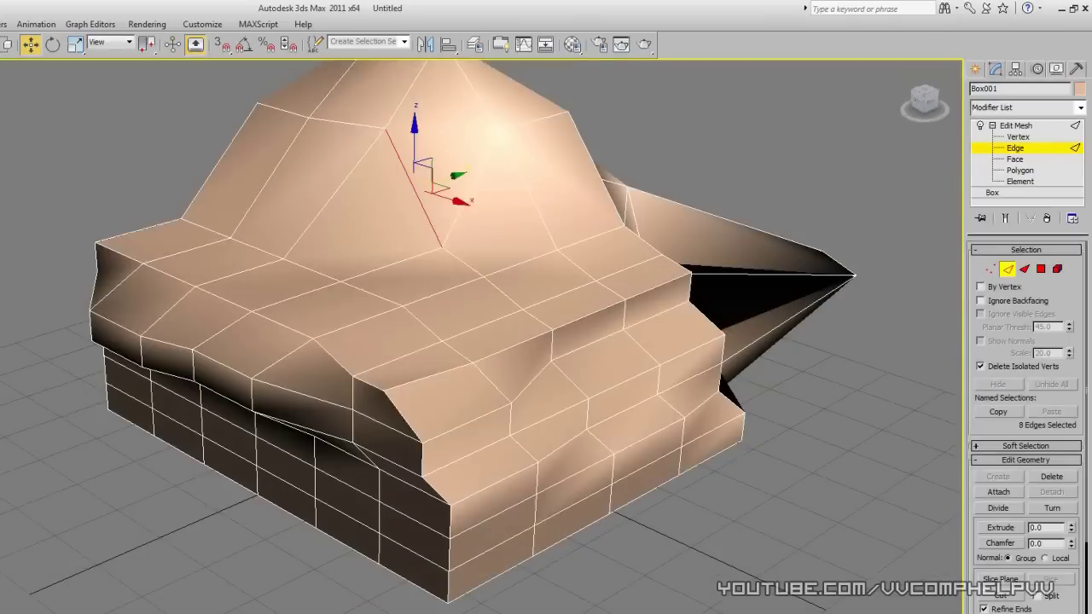
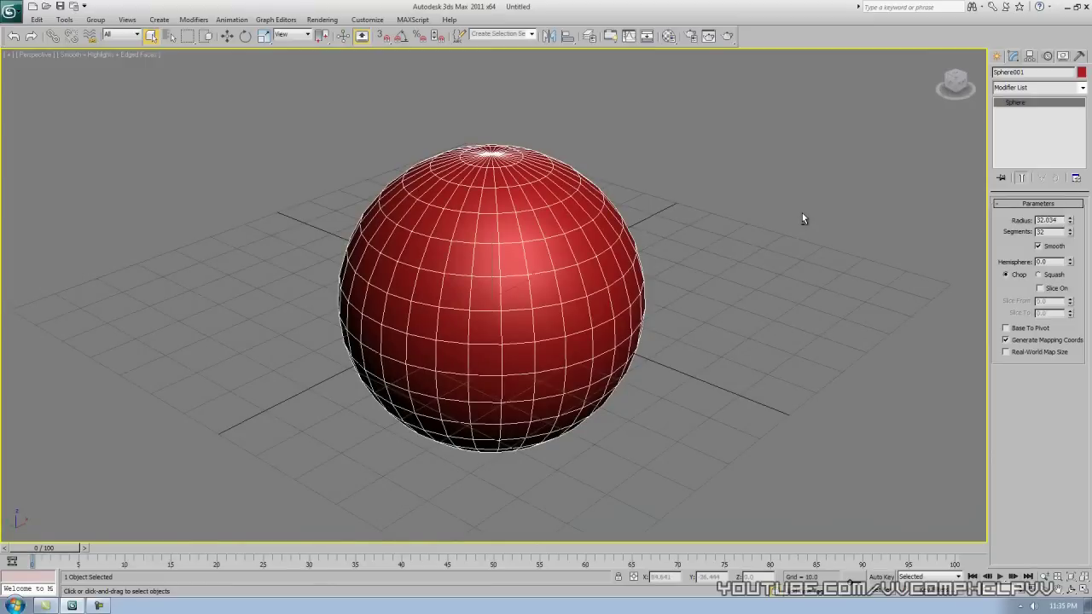
# Examine the transform, display and Convert To commands available for the red sphere.
pyautogui.keyDown('alt'); pyautogui.moveTo(699, 276); pyautogui.dragTo(733, 279, button='middle'); pyautogui.keyUp('alt')
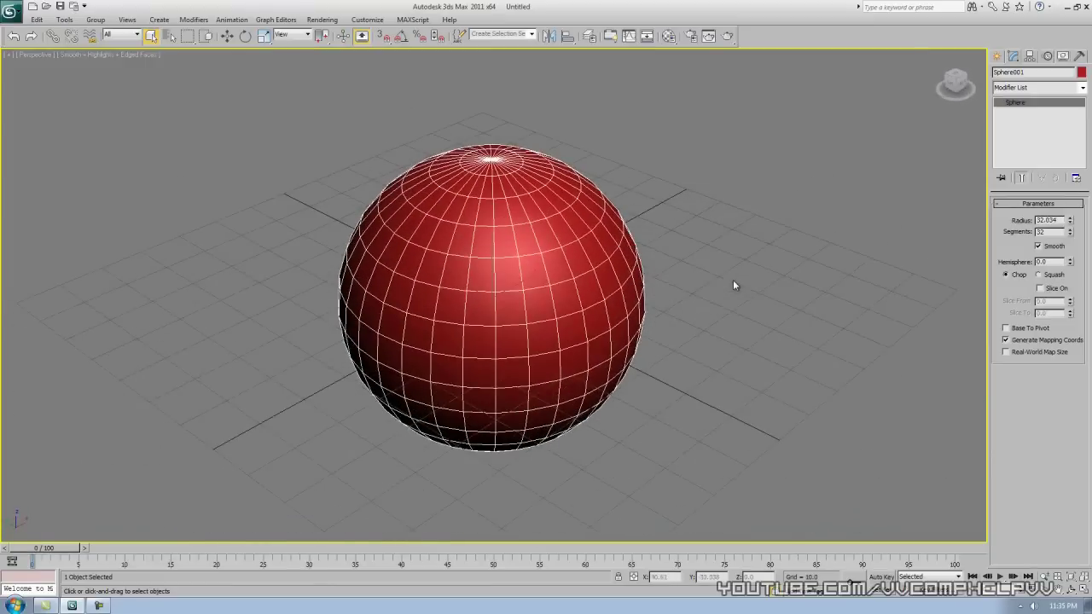
pyautogui.rightClick(546, 281)
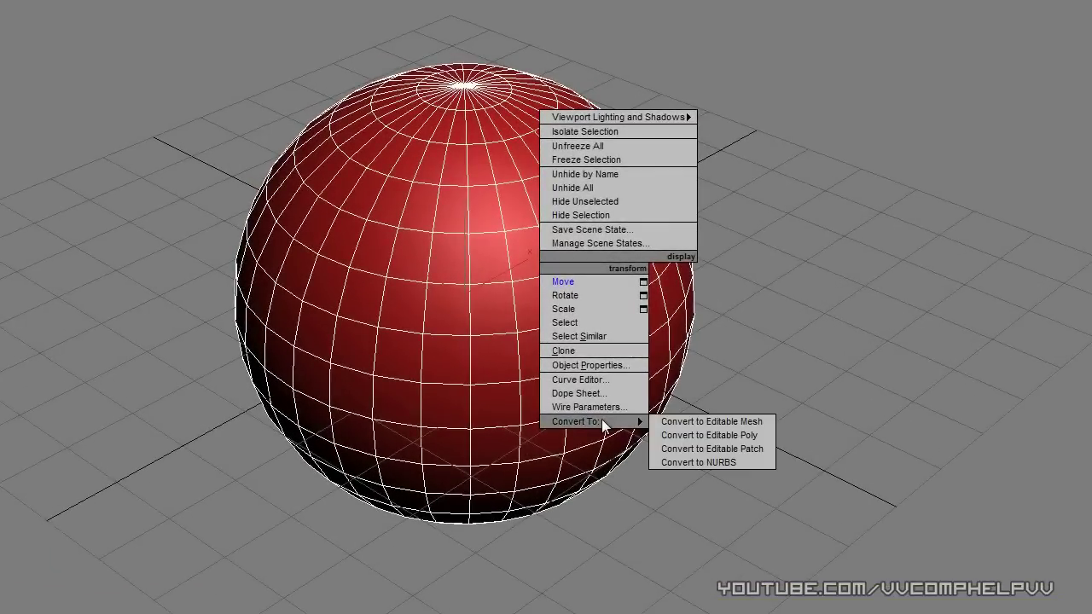
pyautogui.rightClick(433, 285)
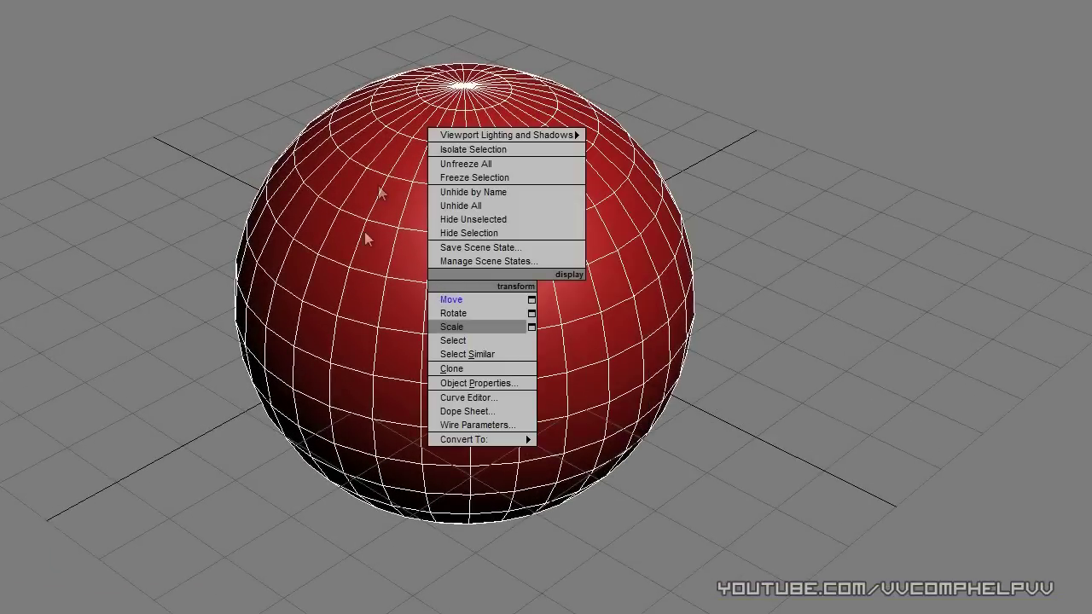
# Move the sphere in the positive X direction, and try rotating it with the Rotate tool.
pyautogui.moveTo(534, 229)
pyautogui.keyDown('alt'); pyautogui.mouseDown(button='middle')
pyautogui.moveTo(569, 214)
pyautogui.moveTo(592, 224)
pyautogui.moveTo(586, 261)
pyautogui.moveTo(554, 223)
pyautogui.mouseUp(button='middle'); pyautogui.keyUp('alt')
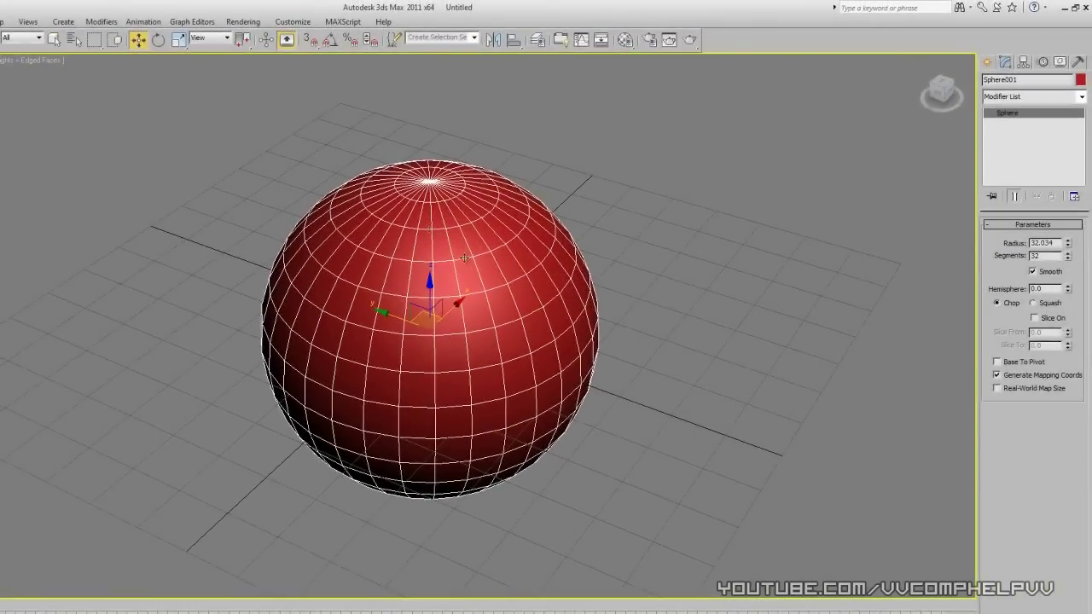
pyautogui.moveTo(452, 306); pyautogui.dragTo(471, 293)
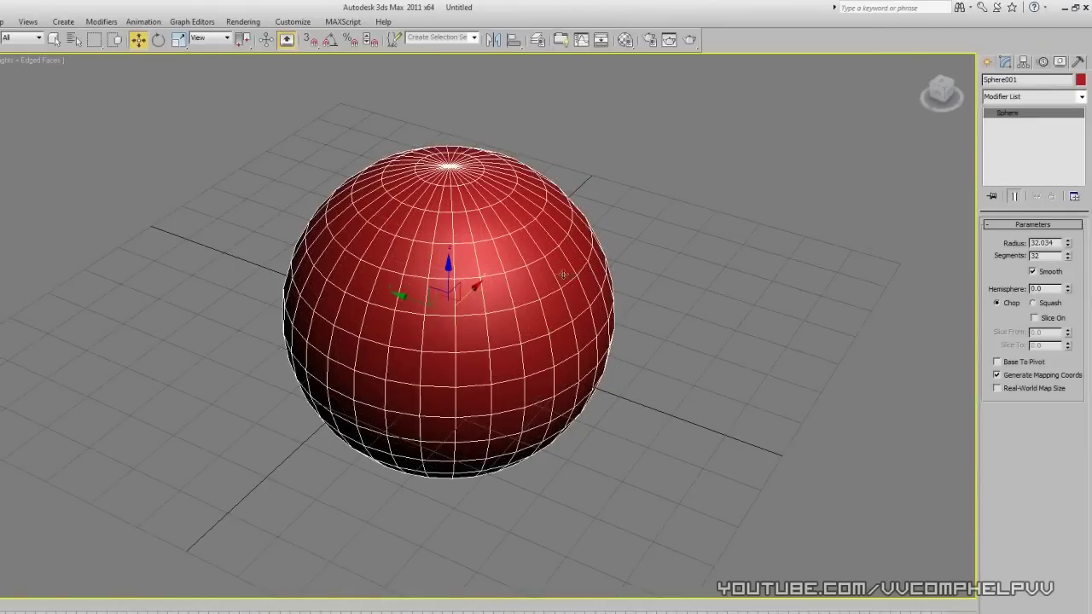
pyautogui.press('e')
pyautogui.moveTo(447, 284); pyautogui.dragTo(398, 317)
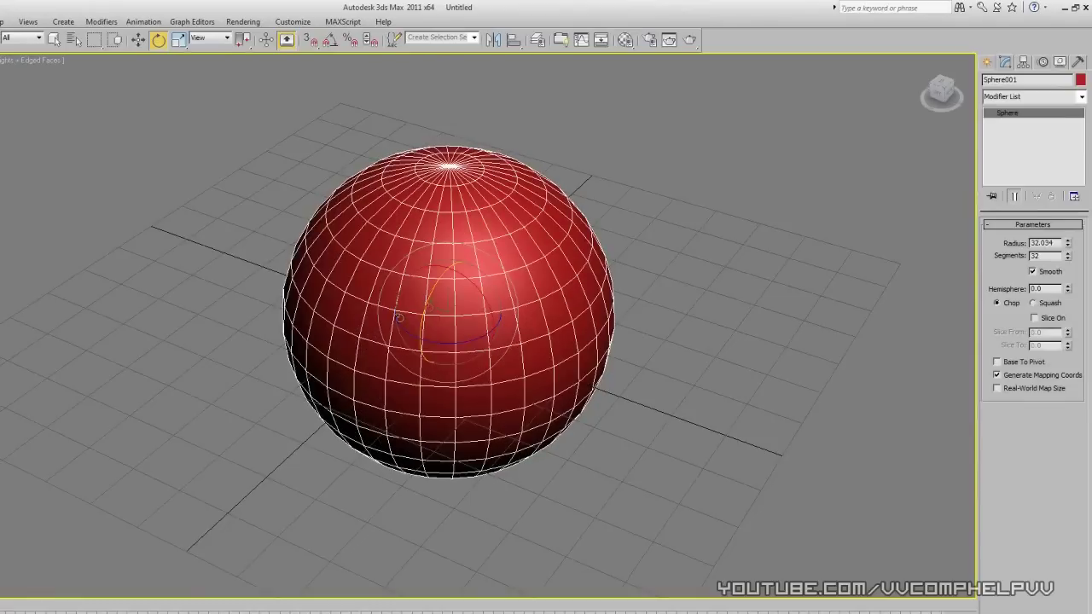
# Move the sphere back in the negative X direction and activate the Rotate tool.
pyautogui.rightClick(522, 313)
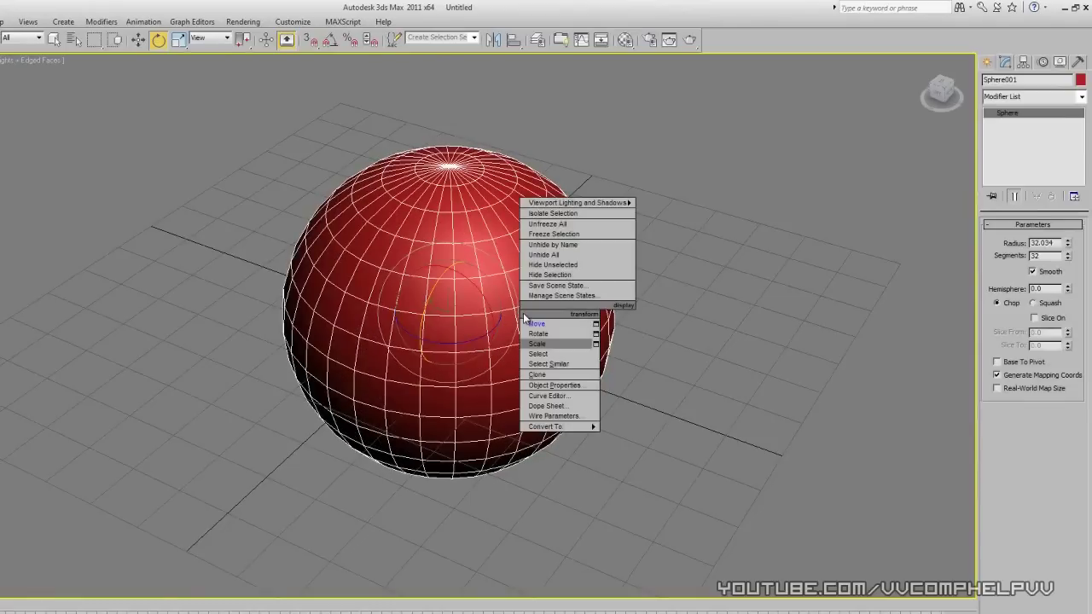
pyautogui.click(546, 324)
pyautogui.moveTo(465, 303); pyautogui.dragTo(388, 324)
pyautogui.rightClick(459, 336)
pyautogui.click(500, 357)
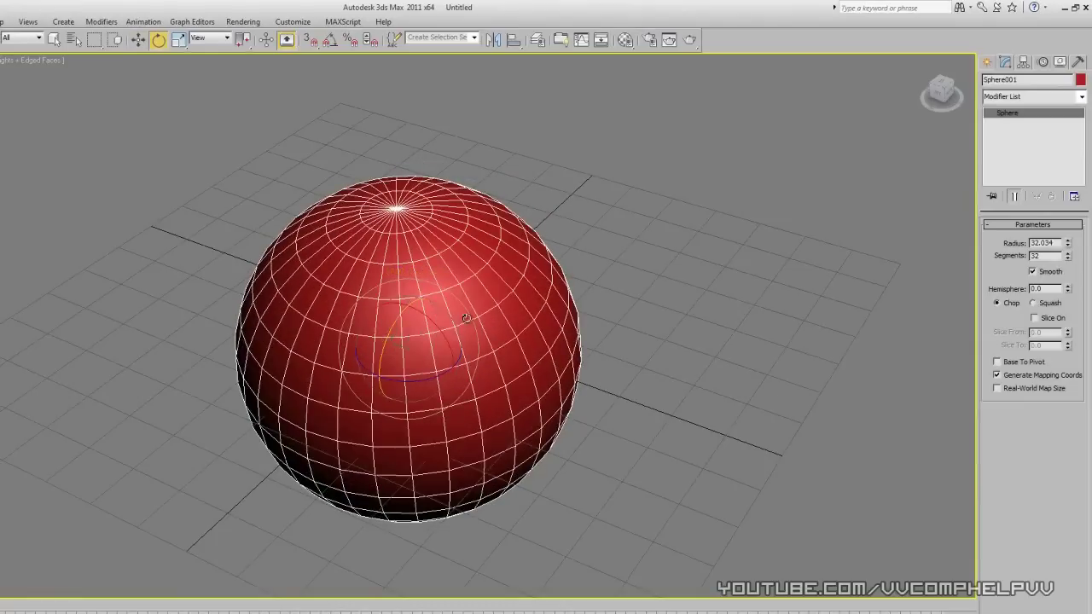
# Cycle the active transform tool through Move, Rotate and Scale, ending on Scale.
pyautogui.press('w')
pyautogui.press('e')
pyautogui.press('r')
pyautogui.press('w')
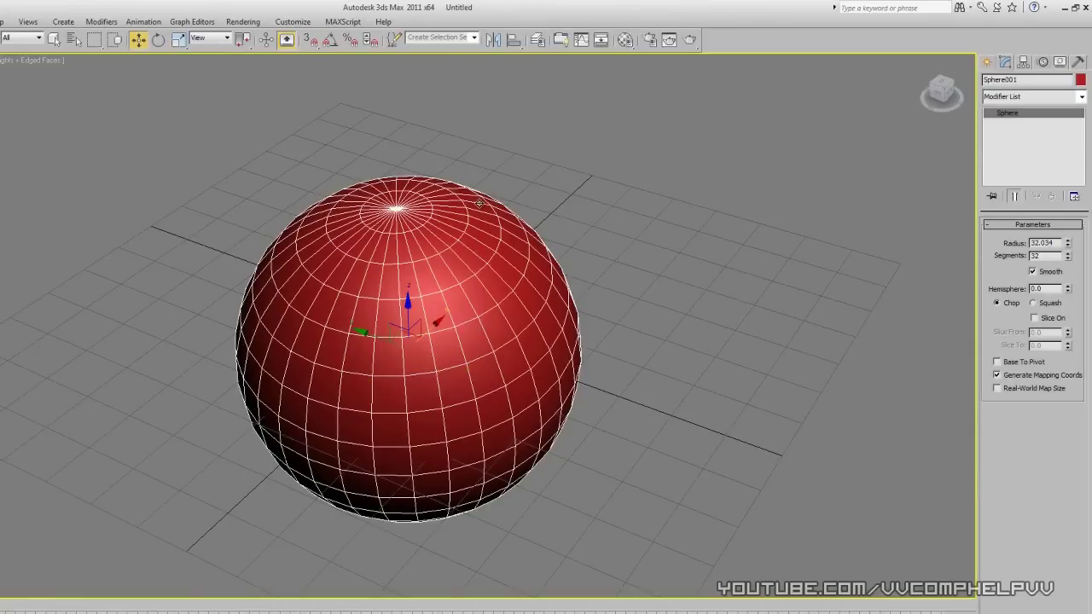
pyautogui.press('r')
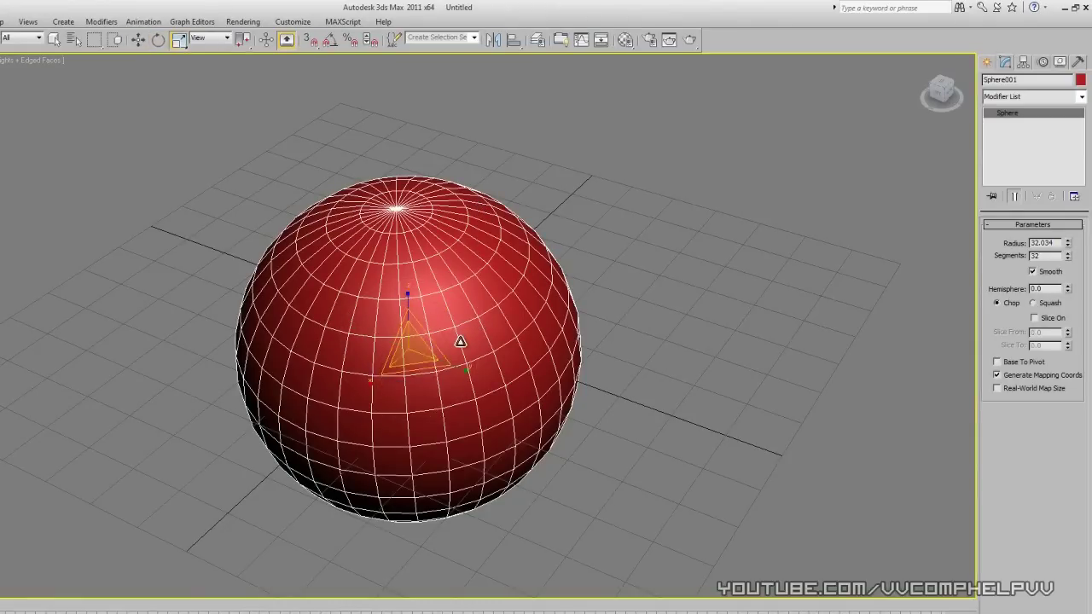
# Move the sphere slightly in the positive X direction and activate the Scale tool.
pyautogui.rightClick(448, 336)
pyautogui.click(445, 343)
pyautogui.moveTo(426, 329); pyautogui.dragTo(437, 318)
pyautogui.rightClick(475, 326)
pyautogui.click(509, 367)
# Try rotating the sphere with the Rotate tool, and undo the rotation.
pyautogui.rightClick(504, 326)
pyautogui.click(533, 350)
pyautogui.moveTo(408, 308); pyautogui.dragTo(403, 332)
pyautogui.hotkey('ctrl', 'z')
# Activate Scale for the sphere, switch through Move and Rotate, and return to Scale.
pyautogui.rightClick(525, 333)
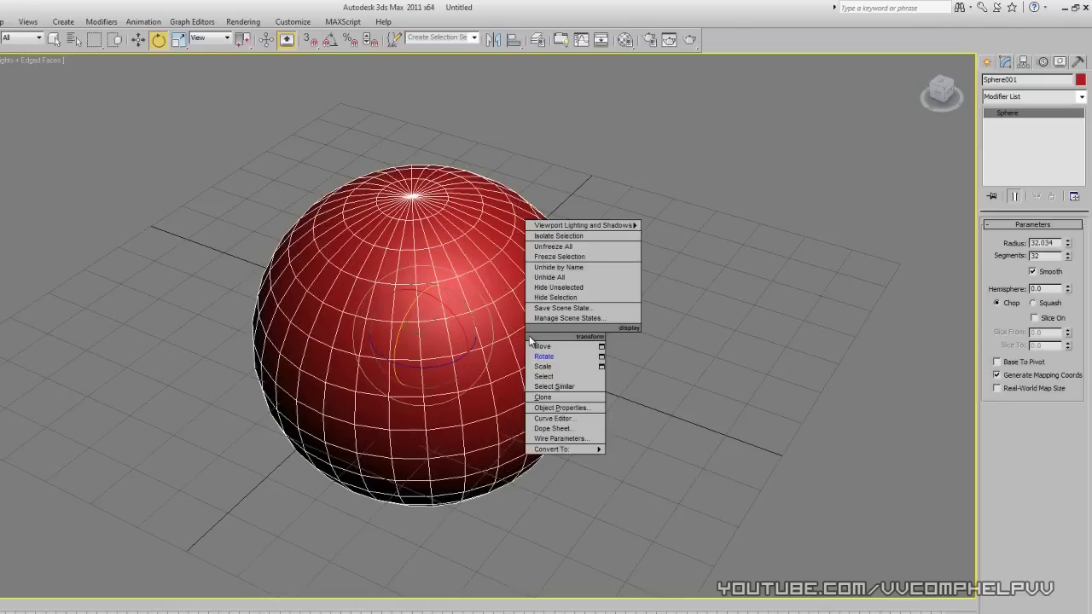
pyautogui.click(562, 366)
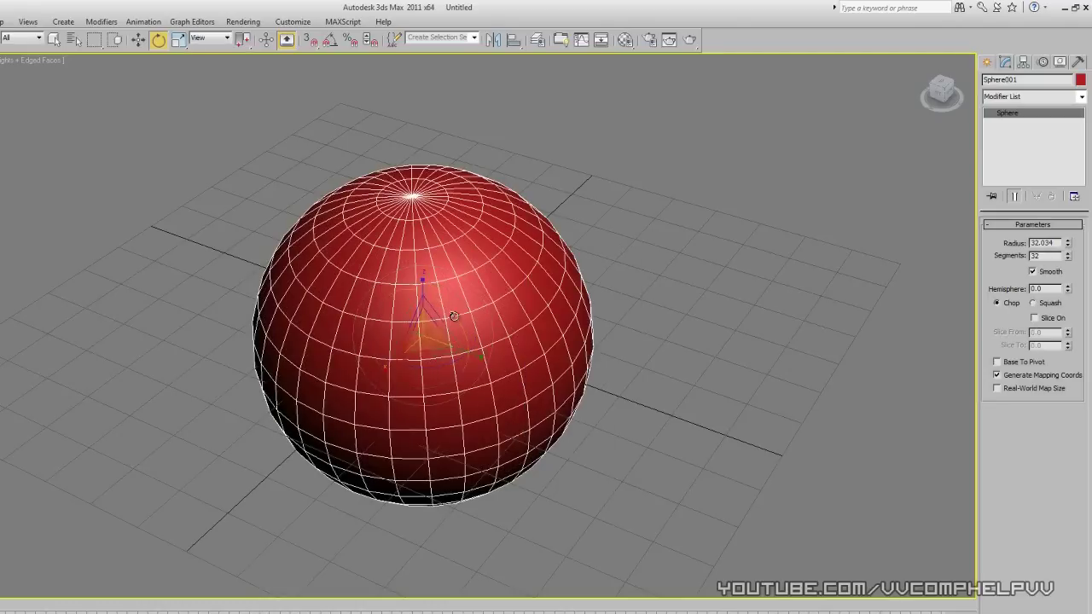
pyautogui.press('w')
pyautogui.press('e')
pyautogui.press('r')
# Convert the sphere to an Editable Mesh.
pyautogui.rightClick(466, 296)
pyautogui.click(432, 303)
pyautogui.rightClick(516, 298)
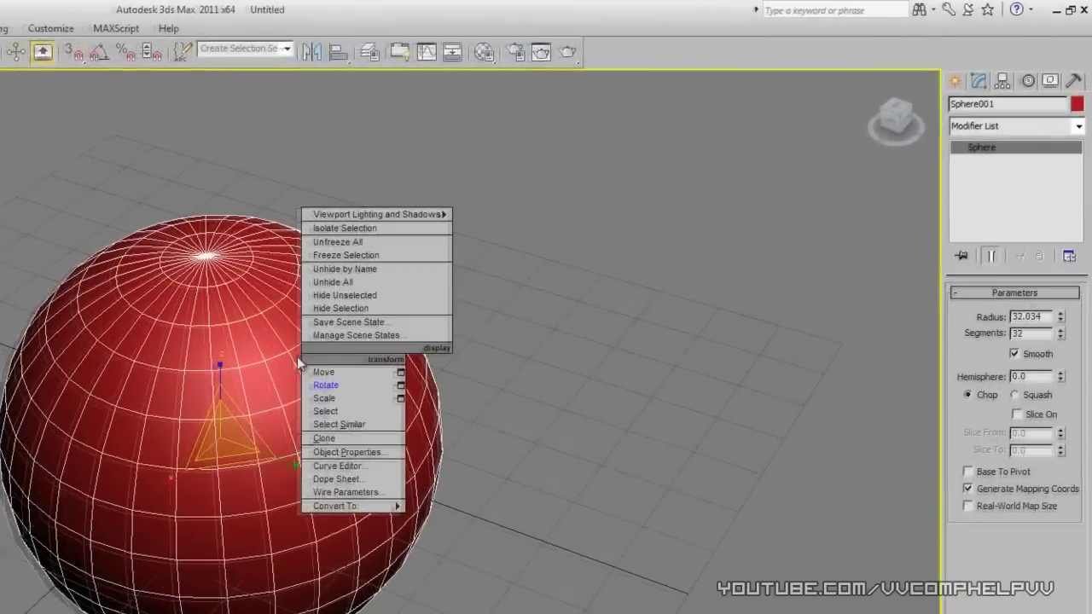
pyautogui.moveTo(465, 428)
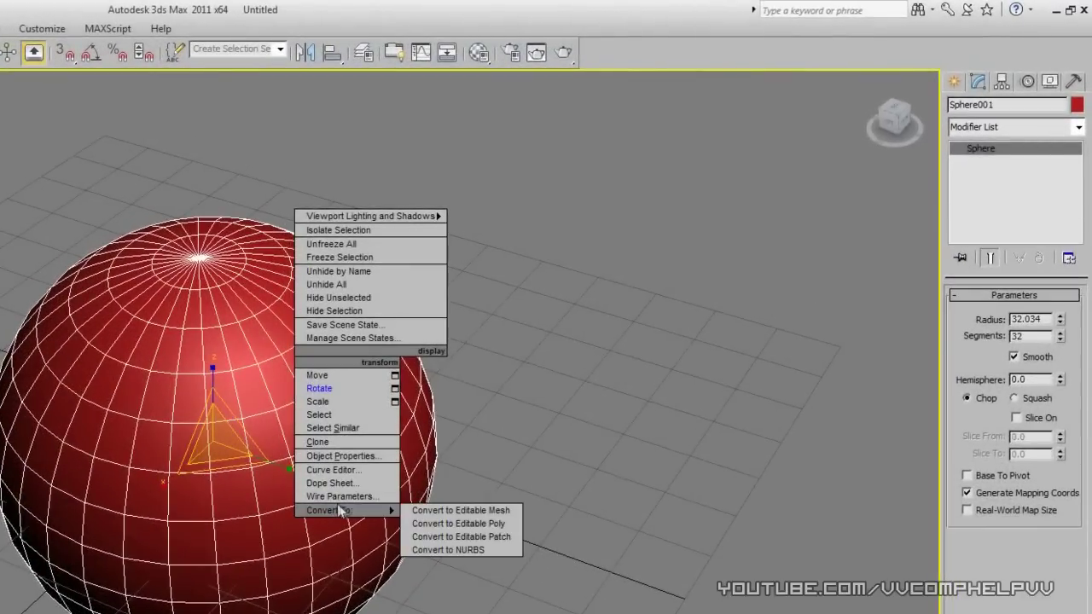
pyautogui.click(474, 509)
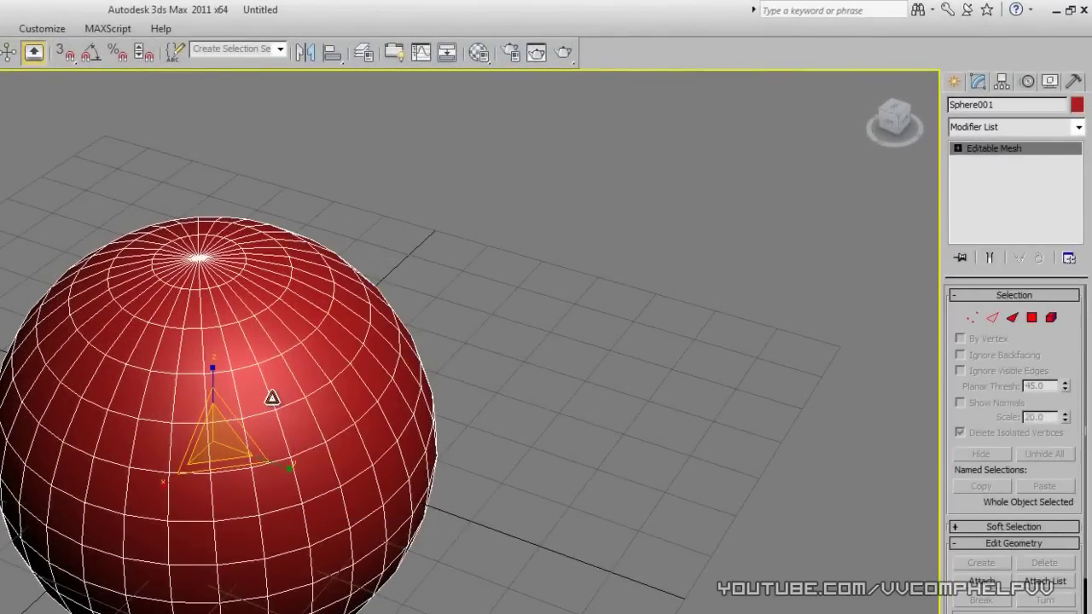
pyautogui.keyDown('alt'); pyautogui.moveTo(271, 405); pyautogui.dragTo(299, 409, button='middle'); pyautogui.keyUp('alt')
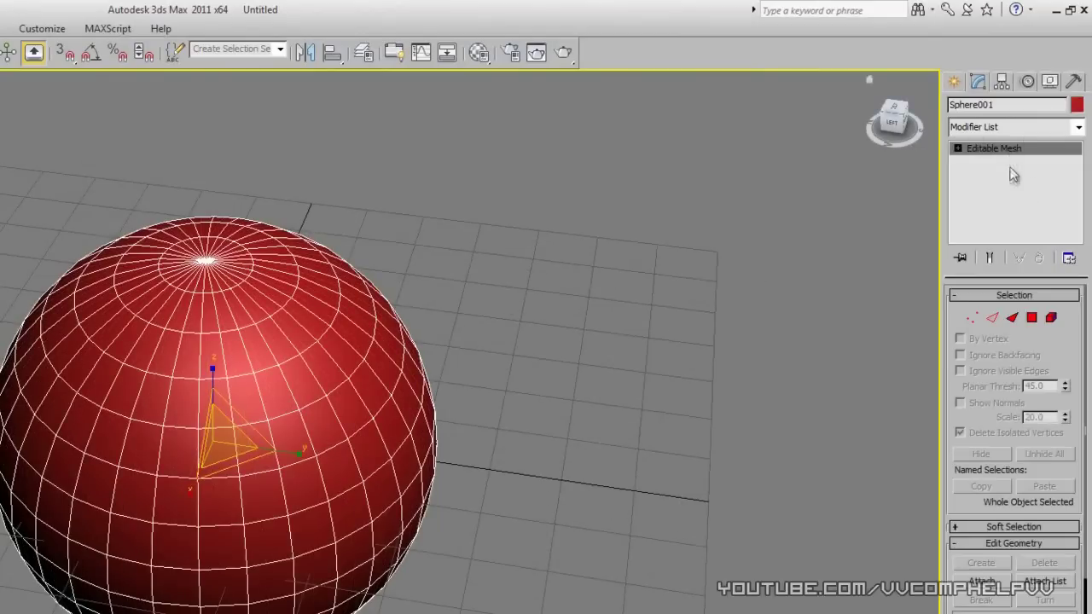
# Review the Editable Mesh's sub-object levels, from Vertex to Polygon, and glance at the standard primitives available for creation.
pyautogui.click(958, 148)
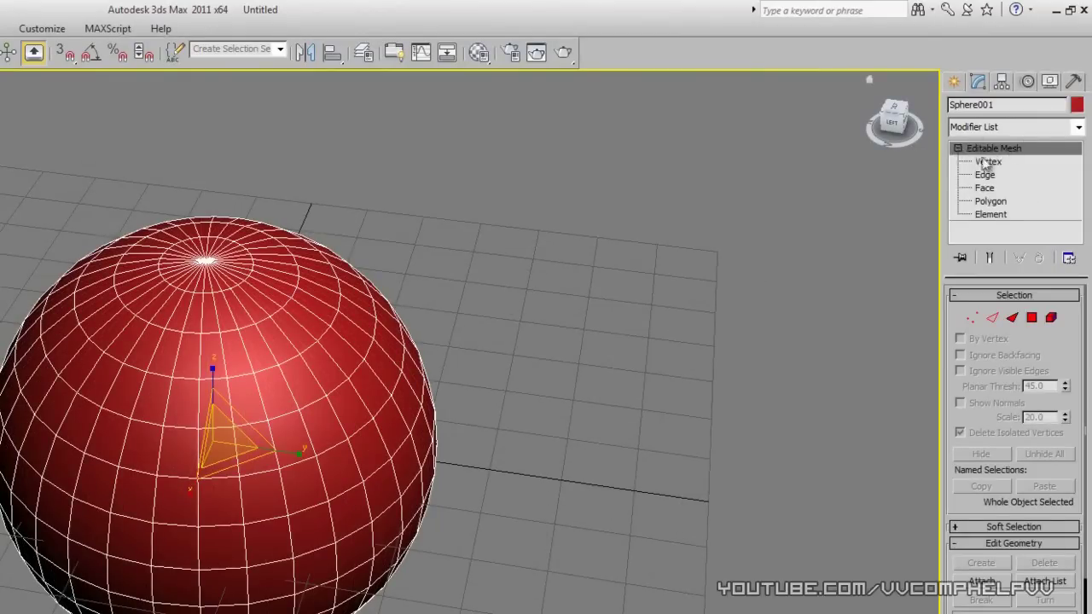
pyautogui.click(986, 174)
pyautogui.click(988, 187)
pyautogui.click(991, 202)
pyautogui.click(992, 188)
pyautogui.click(993, 174)
pyautogui.click(995, 161)
pyautogui.click(999, 148)
pyautogui.click(958, 149)
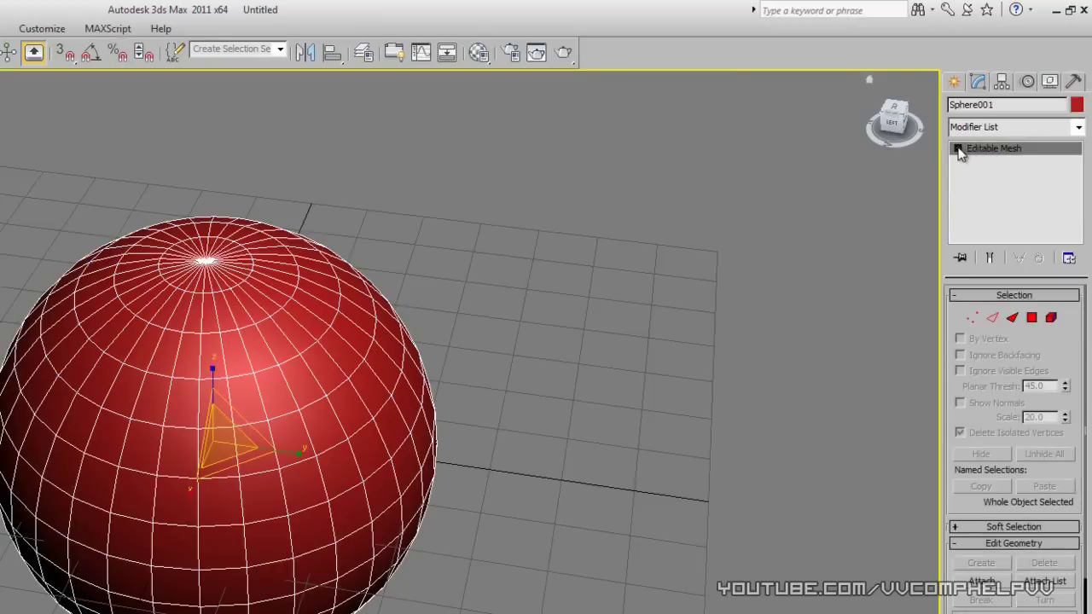
pyautogui.click(953, 81)
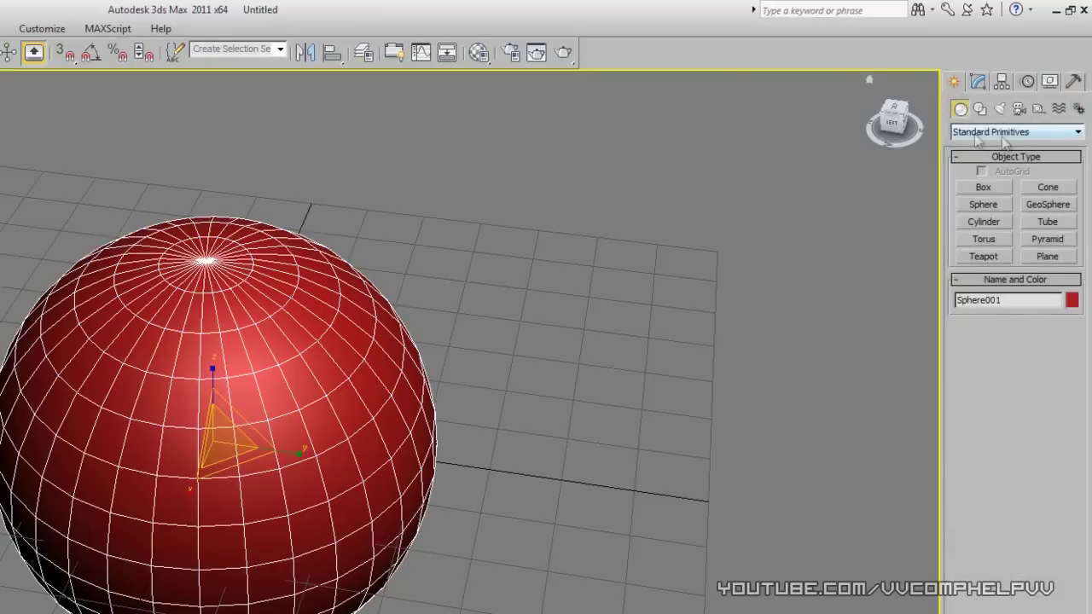
pyautogui.click(979, 82)
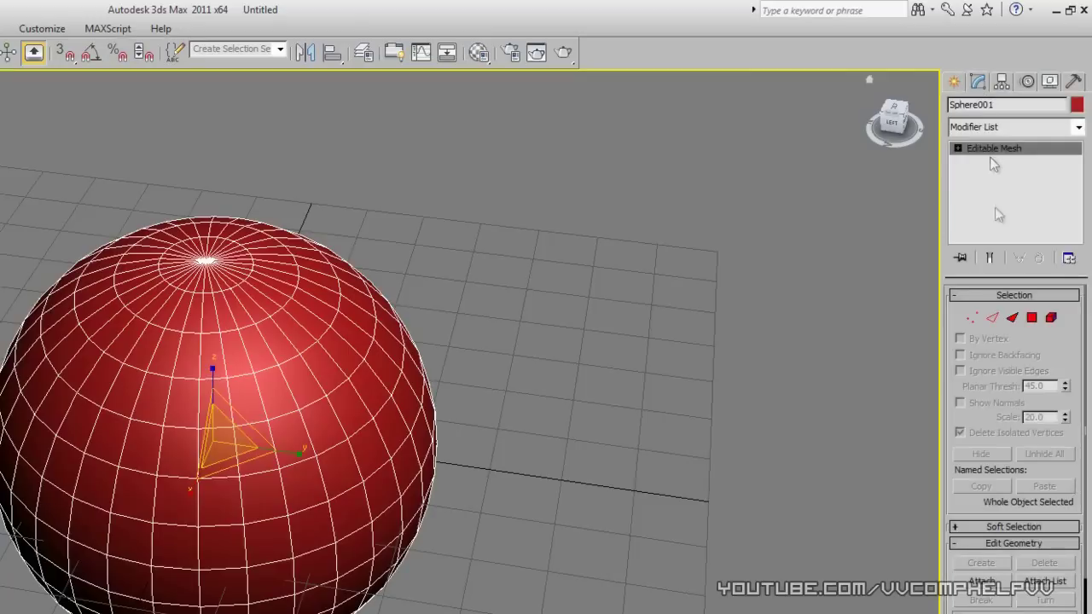
# Move the converted sphere upward along Z in the Front viewport so it rests on the grid, and return to the full Perspective view.
pyautogui.keyDown('alt'); pyautogui.moveTo(615, 388); pyautogui.dragTo(663, 378, button='middle'); pyautogui.keyUp('alt')
pyautogui.rightClick(601, 411)
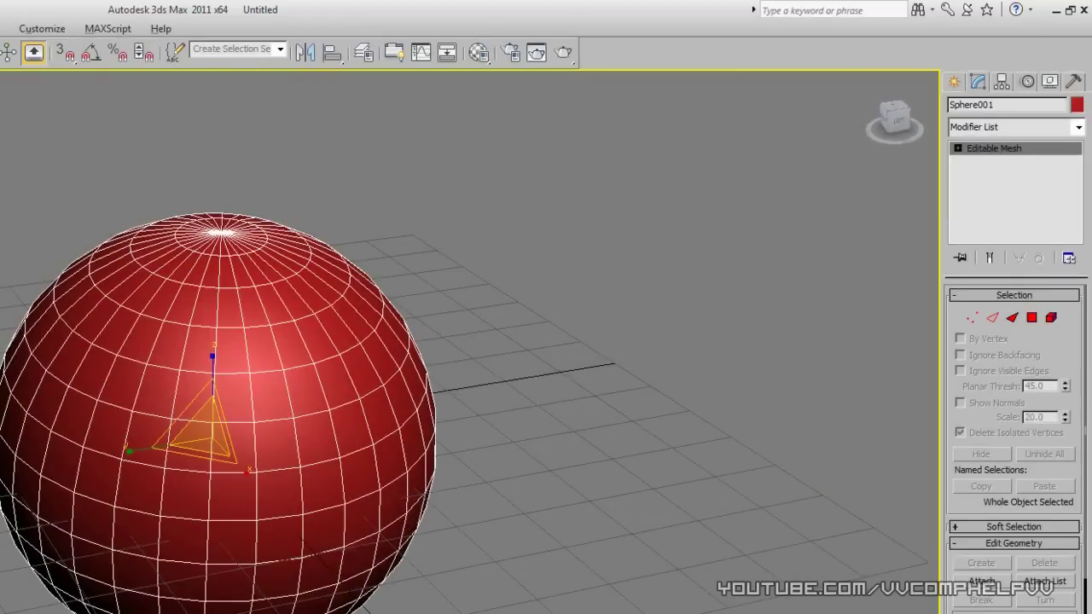
pyautogui.hotkey('alt', 'w')
pyautogui.rightClick(611, 294)
pyautogui.moveTo(579, 213); pyautogui.dragTo(577, 143)
pyautogui.rightClick(693, 563)
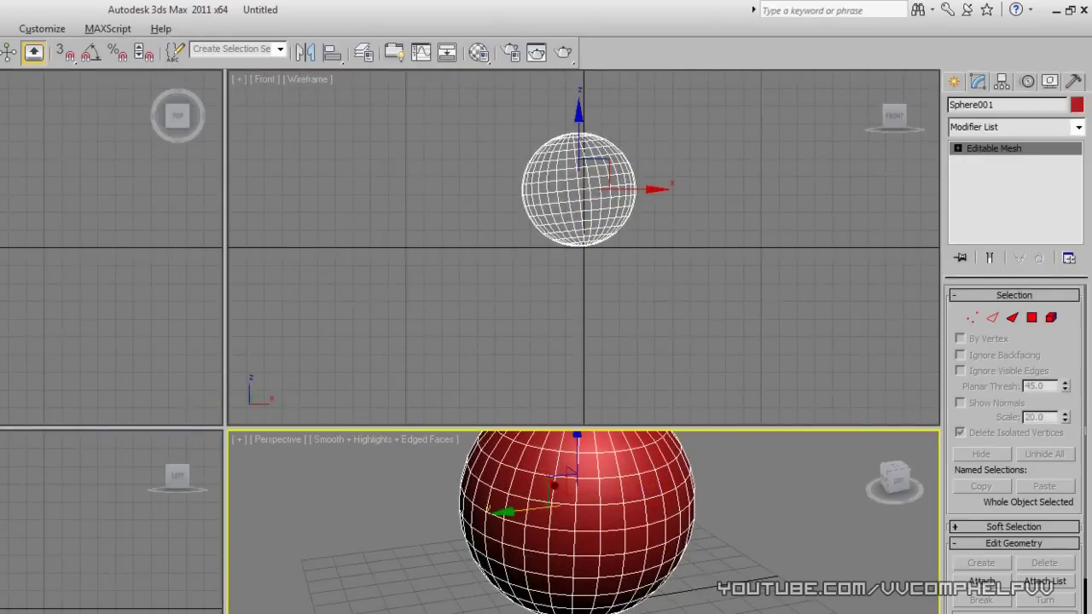
pyautogui.hotkey('alt', 'w')
pyautogui.moveTo(710, 381); pyautogui.dragTo(705, 473, button='middle')
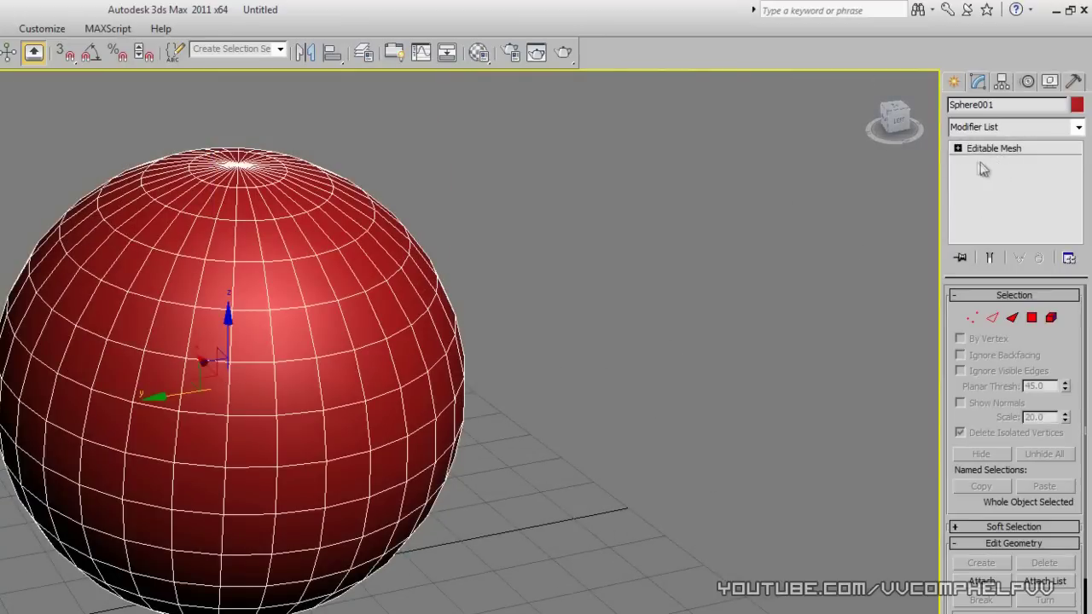
# Undo the changes back to the parametric sphere and set its segments to 23.
pyautogui.keyDown('alt'); pyautogui.moveTo(754, 285); pyautogui.dragTo(495, 369, button='middle'); pyautogui.keyUp('alt')
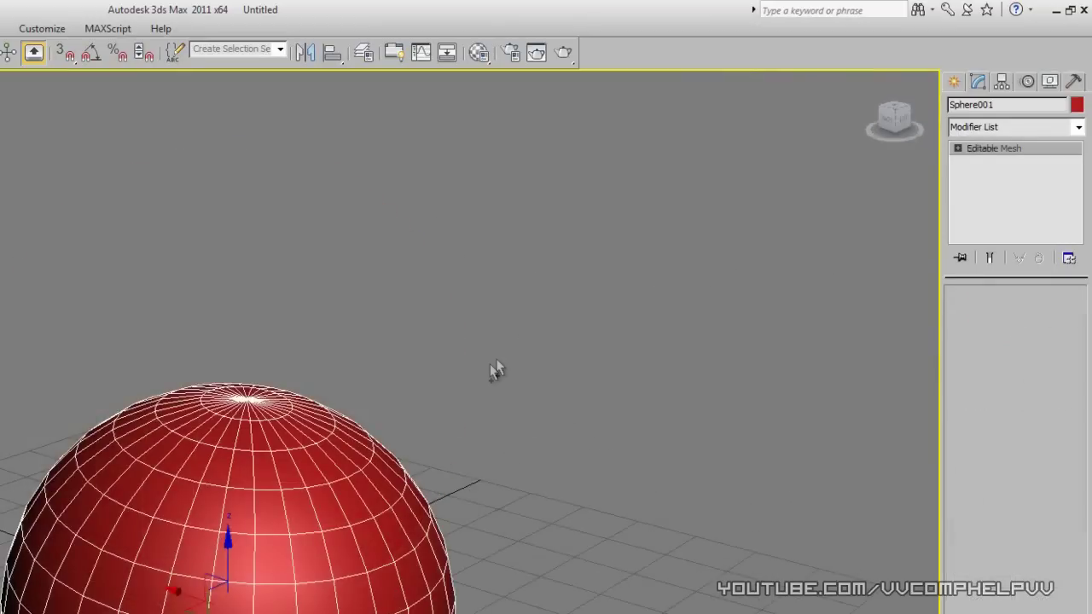
pyautogui.hotkey('ctrl', 'z')
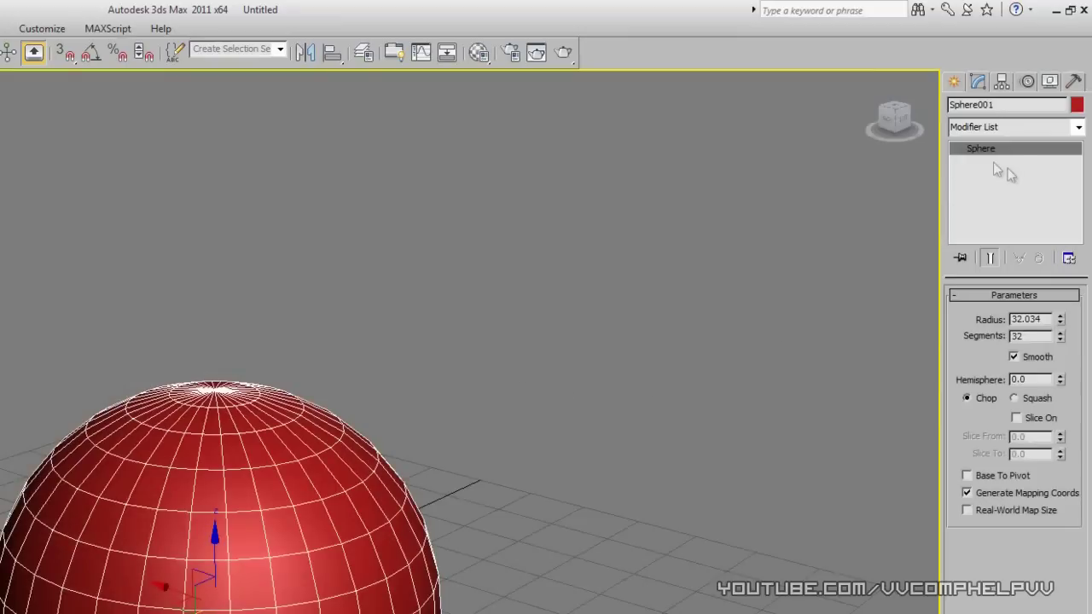
pyautogui.moveTo(1061, 338); pyautogui.dragTo(1065, 422)
pyautogui.moveTo(316, 580); pyautogui.dragTo(332, 436, button='middle')
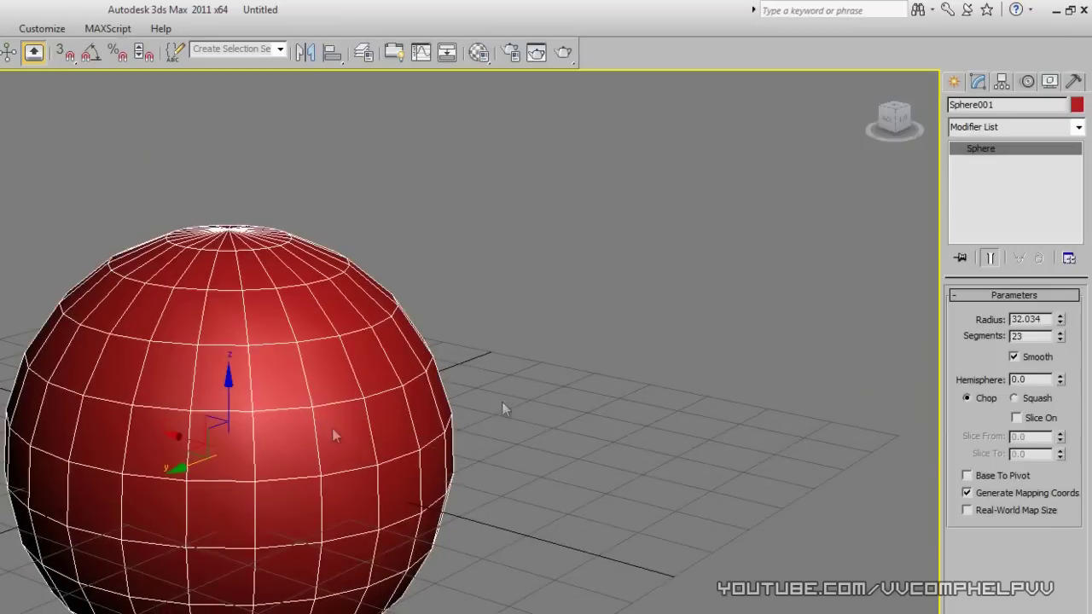
# Try an Edit Mesh modifier on the sphere, revisit the base Segments and Hemisphere parameters, and undo the modifier.
pyautogui.click(1079, 127)
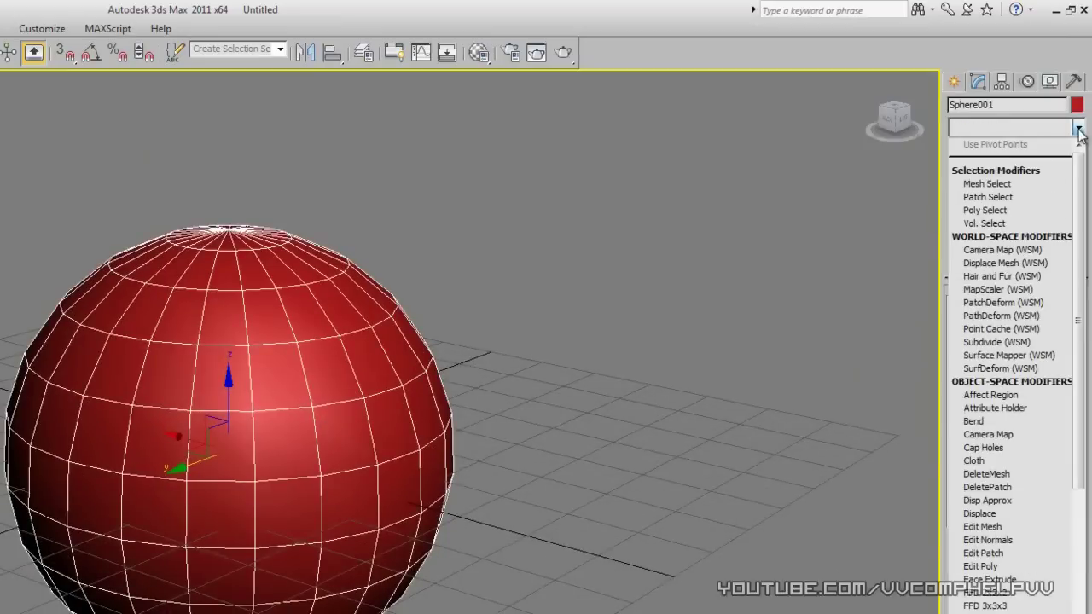
pyautogui.click(1012, 529)
pyautogui.click(995, 163)
pyautogui.moveTo(1061, 339); pyautogui.dragTo(1062, 340)
pyautogui.moveTo(1062, 381); pyautogui.dragTo(1063, 329)
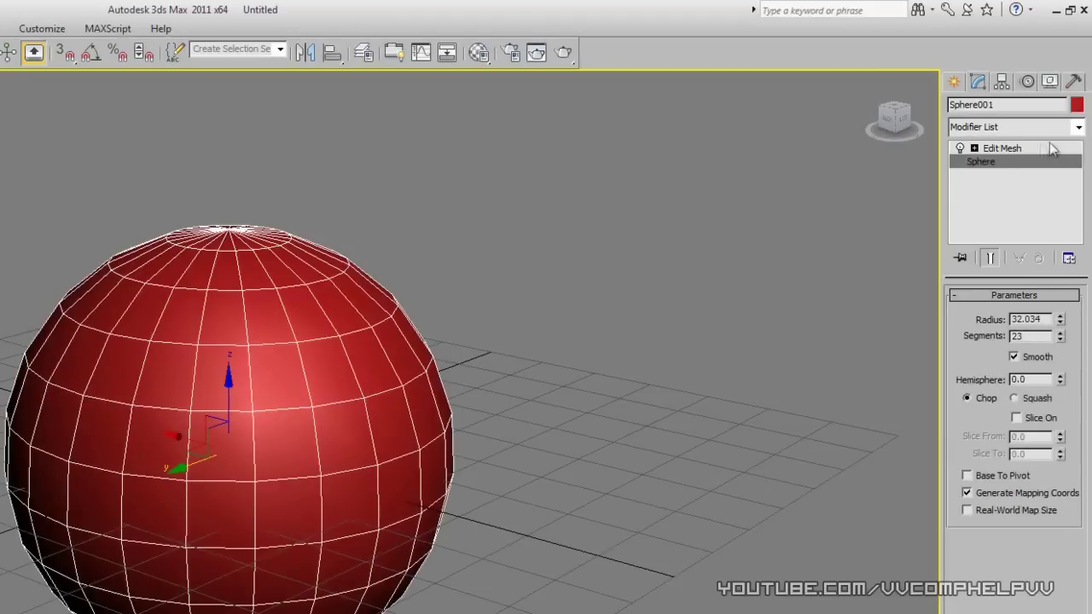
pyautogui.hotkey('ctrl', 'z')
# Convert the 23-segment sphere to an Editable Mesh and view it from behind.
pyautogui.rightClick(369, 392)
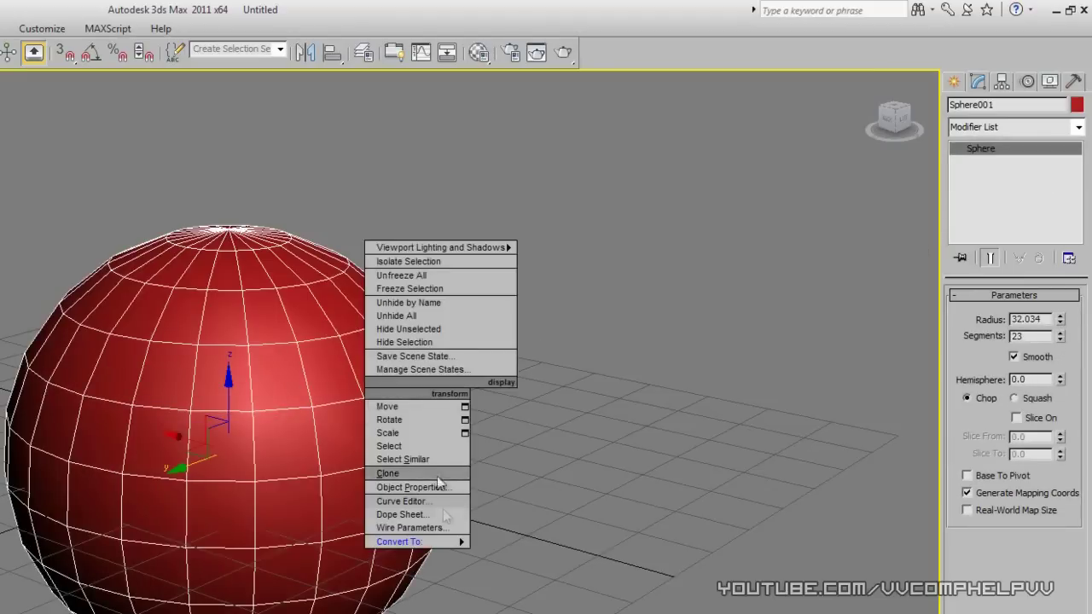
pyautogui.moveTo(442, 537)
pyautogui.click(516, 543)
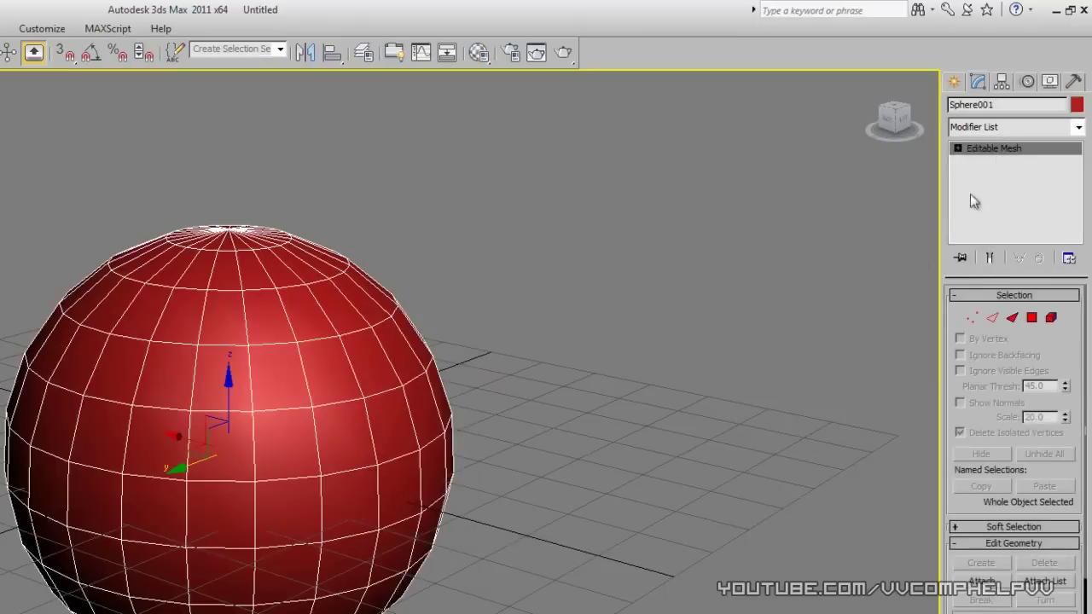
pyautogui.keyDown('alt'); pyautogui.moveTo(580, 451); pyautogui.dragTo(444, 464, button='middle'); pyautogui.keyUp('alt')
pyautogui.keyDown('alt'); pyautogui.moveTo(242, 409); pyautogui.dragTo(699, 324, button='middle'); pyautogui.keyUp('alt')
# At Vertex level, select the vertices on the sphere's upper right side and pull them outward into a bulge.
pyautogui.click(957, 149)
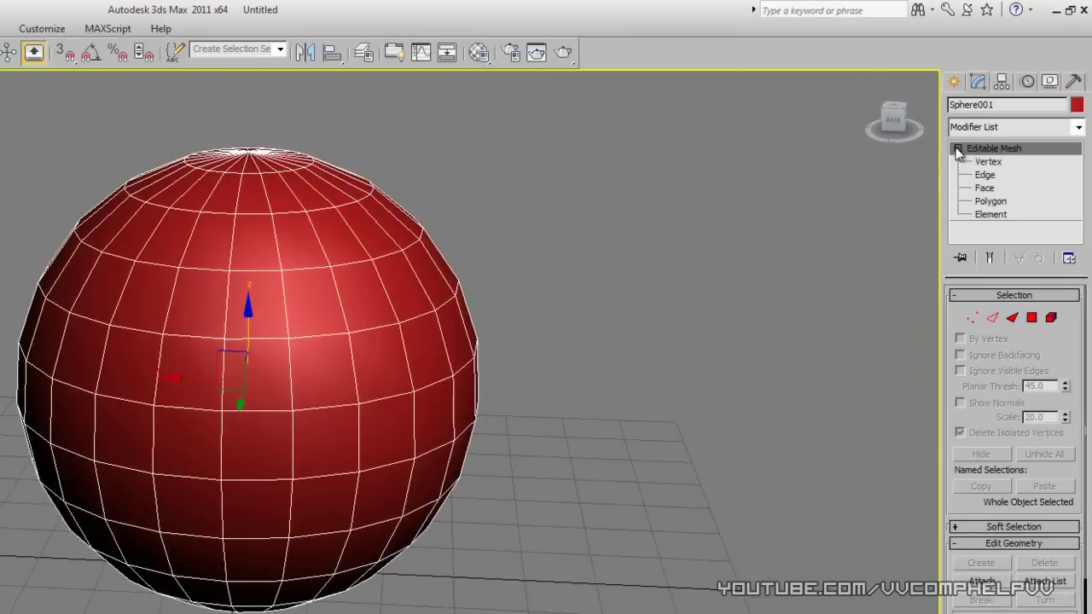
pyautogui.click(990, 162)
pyautogui.moveTo(478, 183); pyautogui.dragTo(353, 264)
pyautogui.moveTo(369, 197); pyautogui.dragTo(410, 175)
pyautogui.hotkey('ctrl', 'z')
pyautogui.moveTo(645, 198); pyautogui.dragTo(379, 298)
pyautogui.moveTo(387, 235); pyautogui.dragTo(579, 248)
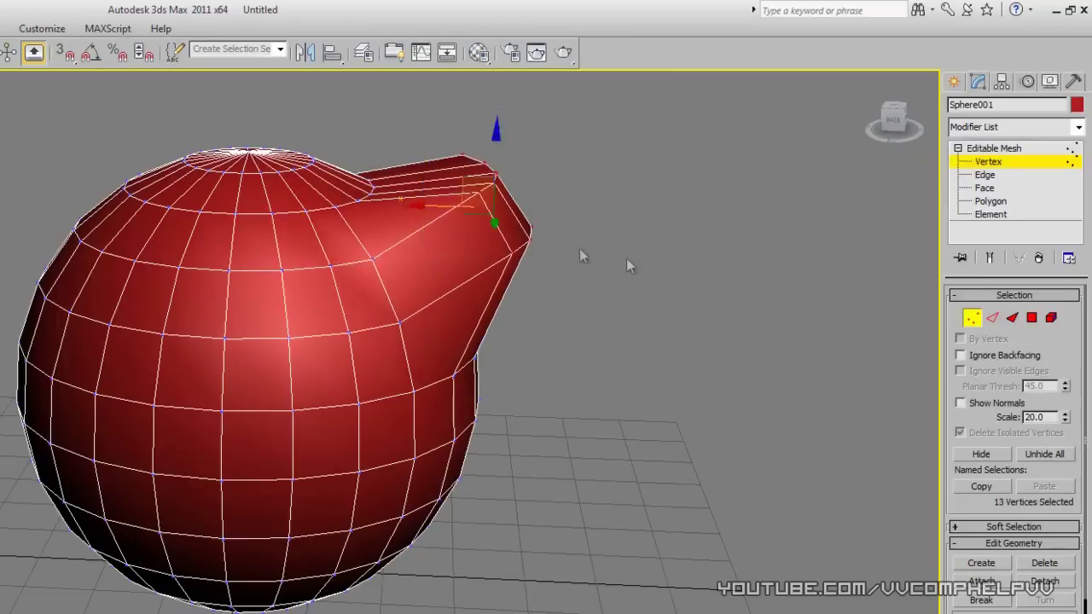
# At Edge level, pull the edges on the sphere's upper left side up and outward, and clear the selection.
pyautogui.press('2')
pyautogui.moveTo(75, 260); pyautogui.dragTo(72, 267)
pyautogui.moveTo(91, 182); pyautogui.dragTo(0, 126)
pyautogui.click(542, 400)
# At Face level, move faces near the top of the mesh upward and deselect them.
pyautogui.click(973, 188)
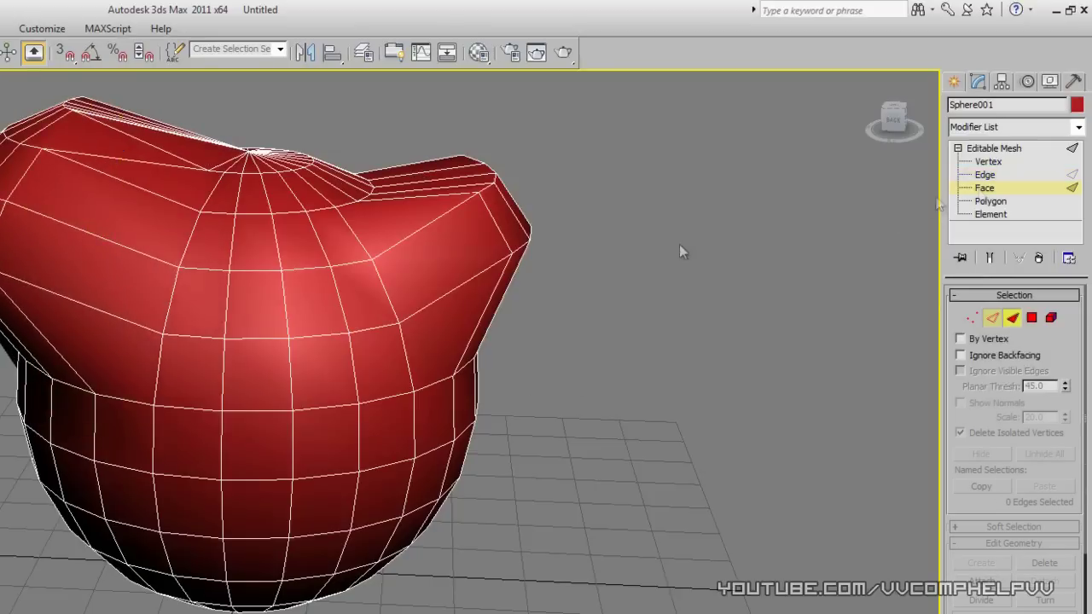
pyautogui.moveTo(281, 181); pyautogui.dragTo(281, 182)
pyautogui.moveTo(324, 127); pyautogui.dragTo(323, 79)
pyautogui.click(721, 171)
# At Polygon level, select the polygons on the mesh's lower right part, move them outward, and inspect the deformed shape.
pyautogui.click(984, 202)
pyautogui.moveTo(436, 437); pyautogui.dragTo(486, 468)
pyautogui.moveTo(561, 605); pyautogui.dragTo(223, 401)
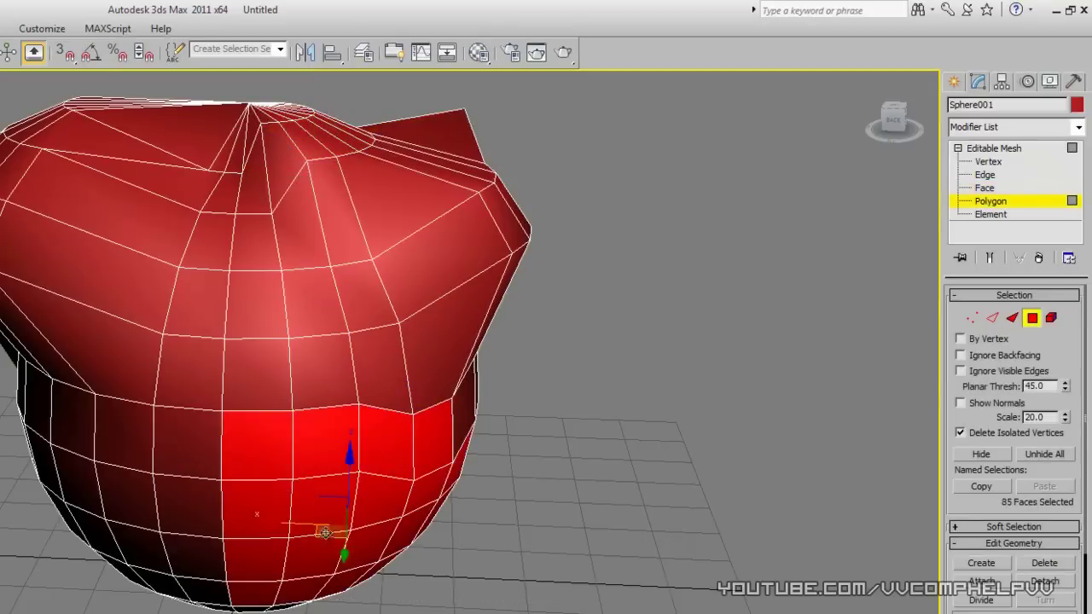
pyautogui.moveTo(342, 536); pyautogui.dragTo(457, 610)
pyautogui.keyDown('alt'); pyautogui.moveTo(457, 611); pyautogui.dragTo(499, 568, button='middle'); pyautogui.keyUp('alt')
pyautogui.scroll(-5, 524, 563)
pyautogui.keyDown('alt'); pyautogui.moveTo(568, 510); pyautogui.dragTo(546, 465, button='middle'); pyautogui.keyUp('alt')
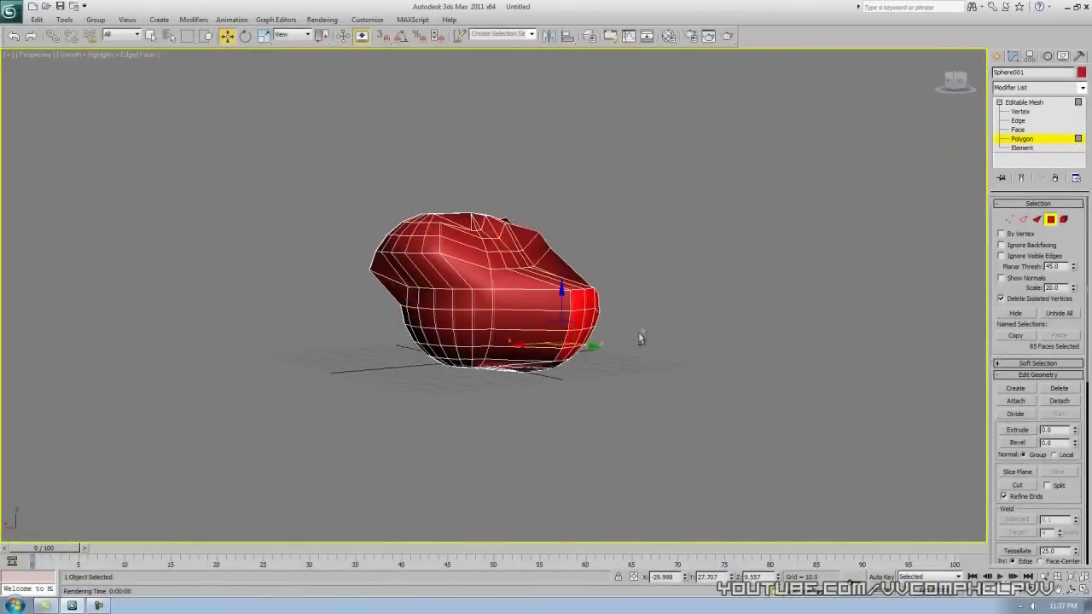
pyautogui.moveTo(563, 331)
pyautogui.keyDown('alt'); pyautogui.mouseDown(button='middle')
pyautogui.moveTo(439, 300)
pyautogui.moveTo(565, 319)
pyautogui.mouseUp(button='middle'); pyautogui.keyUp('alt')
pyautogui.keyDown('alt'); pyautogui.moveTo(620, 388); pyautogui.dragTo(573, 373, button='middle'); pyautogui.keyUp('alt')
pyautogui.scroll(5, 572, 373)
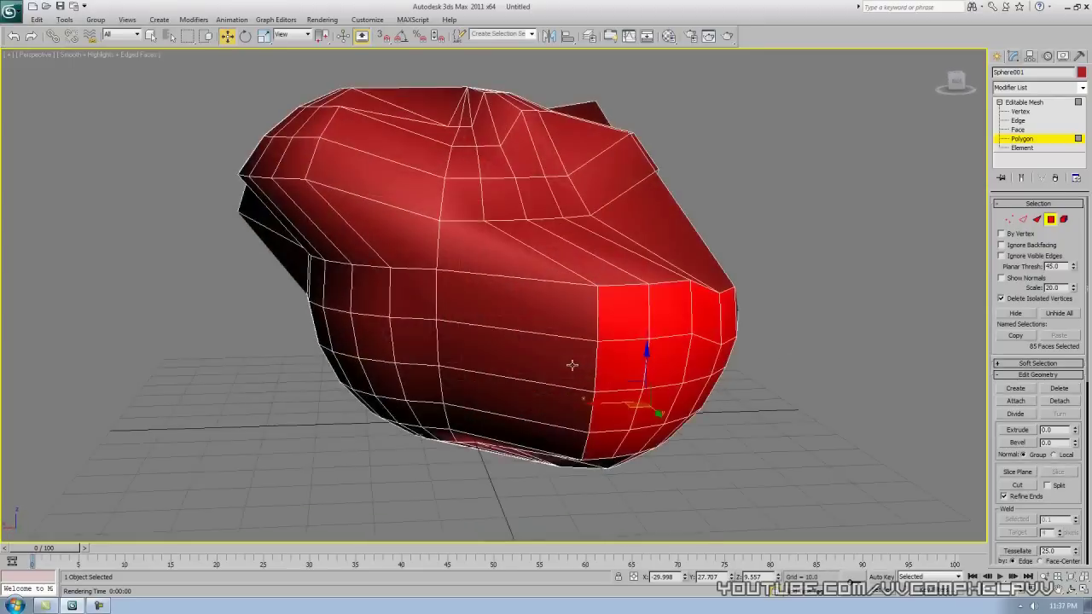
# Undo all the vertex, edge, face and polygon deformations of the sphere.
pyautogui.hotkey('ctrl', 'z')
pyautogui.hotkey('ctrl', 'z')
pyautogui.hotkey('ctrl', 'z')
pyautogui.hotkey('ctrl', 'z')
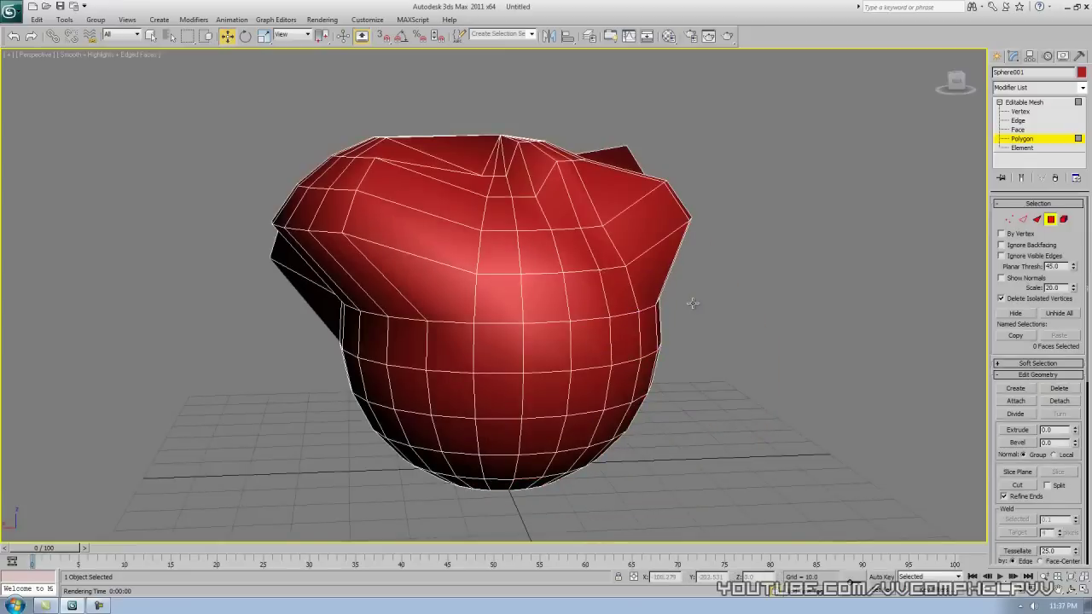
pyautogui.hotkey('ctrl', 'z')
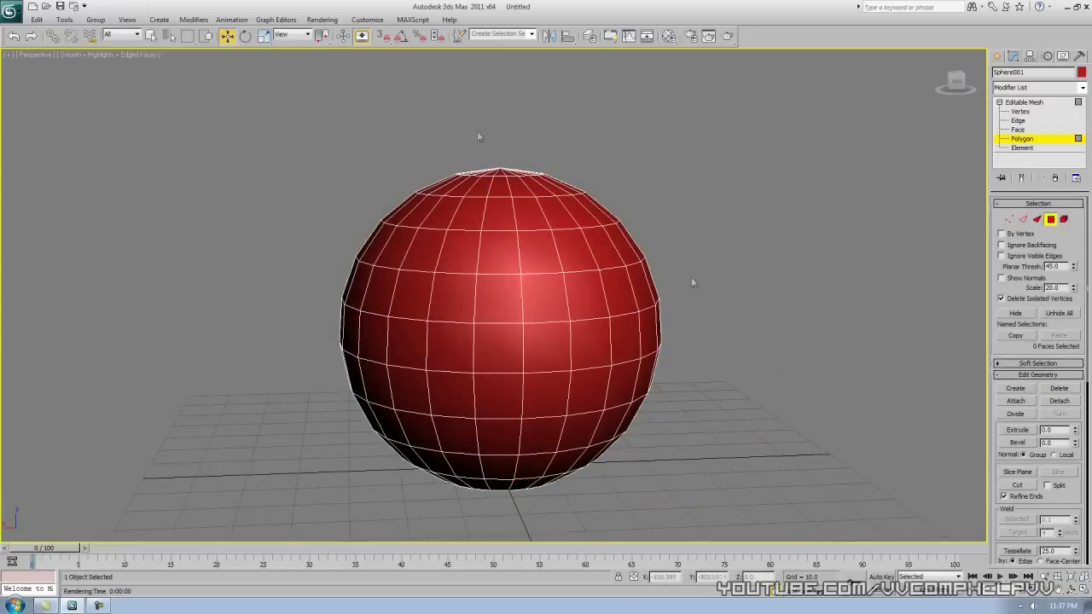
# Reset the scene without saving the changes, confirming the reset.
pyautogui.click(12, 13)
pyautogui.click(37, 59)
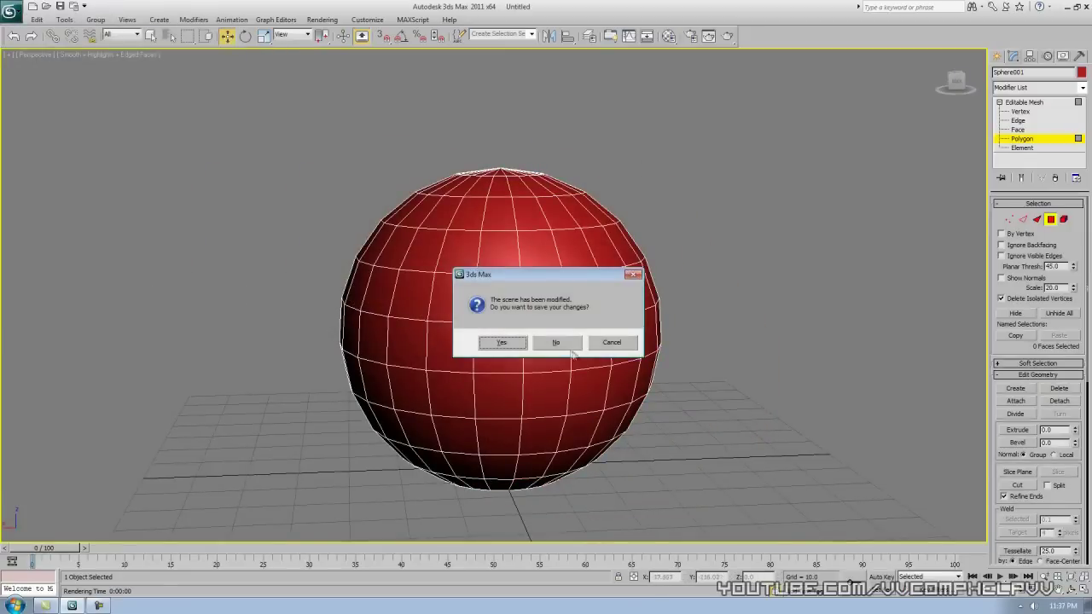
pyautogui.click(556, 342)
pyautogui.click(514, 322)
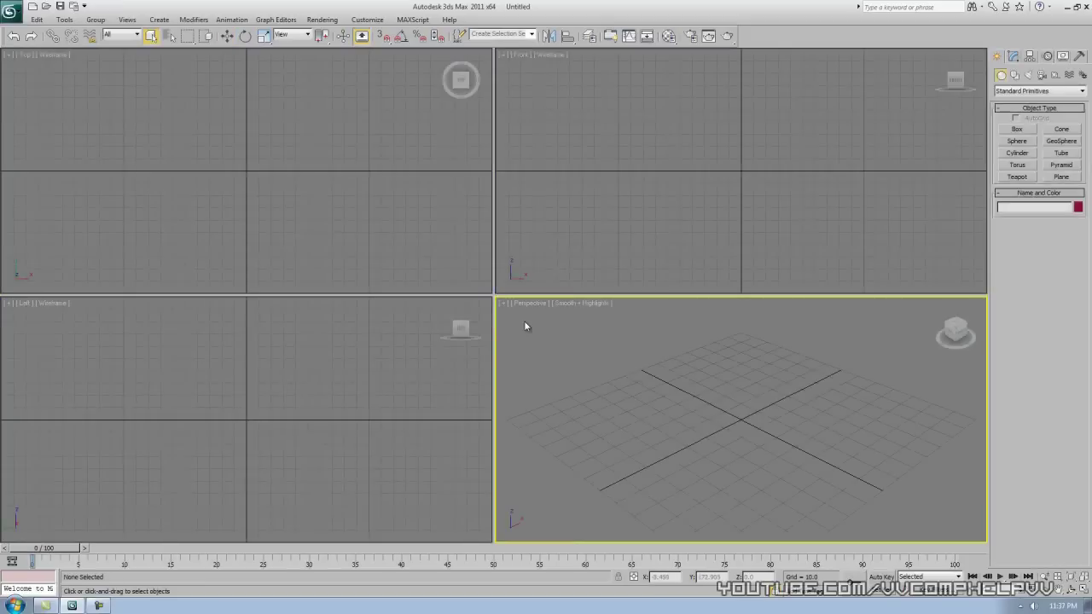